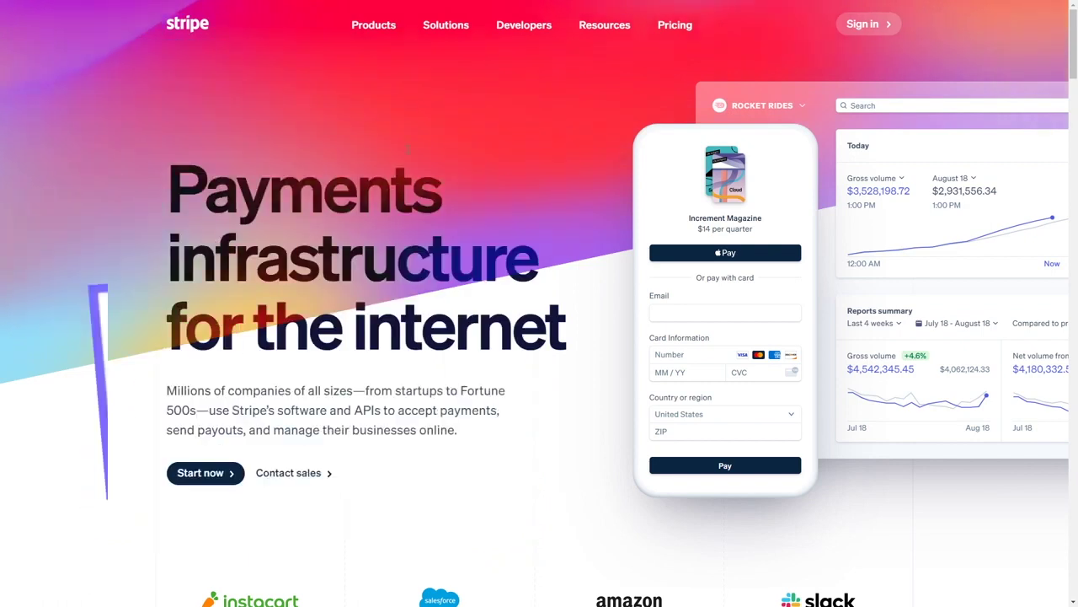
Look through Stripe's Payments product page, reached from the site's product overview.
{"action": "mouse_move", "coordinate": [434, 25]}
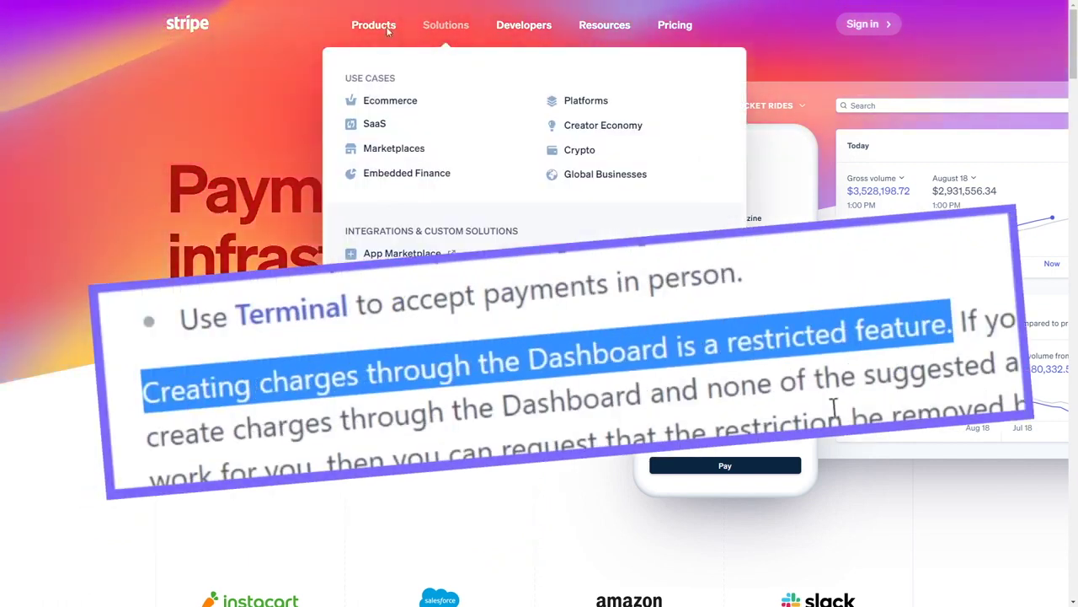
{"action": "mouse_move", "coordinate": [371, 30]}
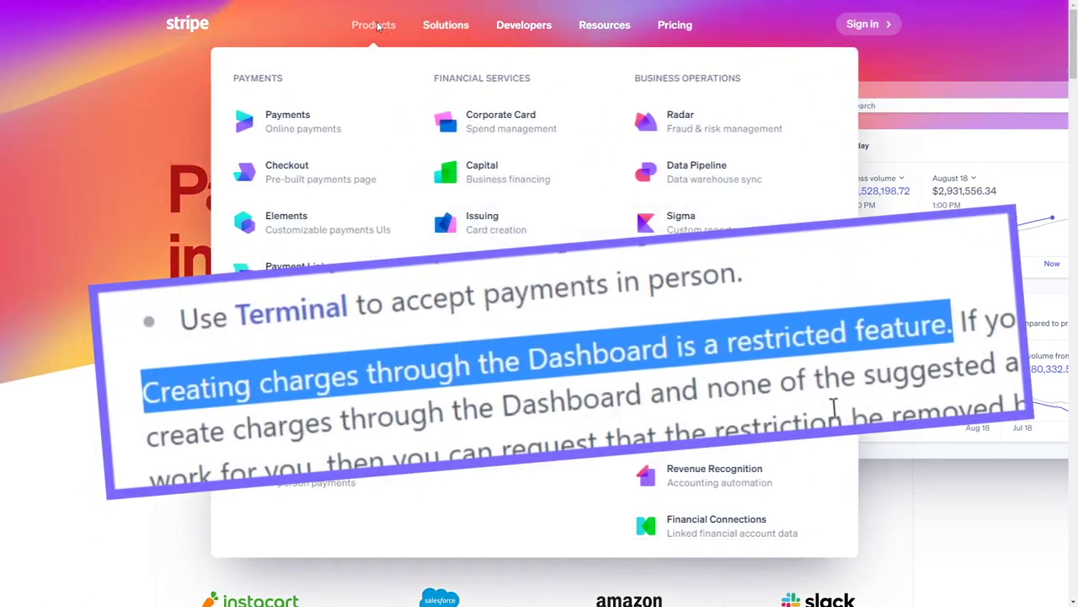
{"action": "left_click", "coordinate": [282, 122]}
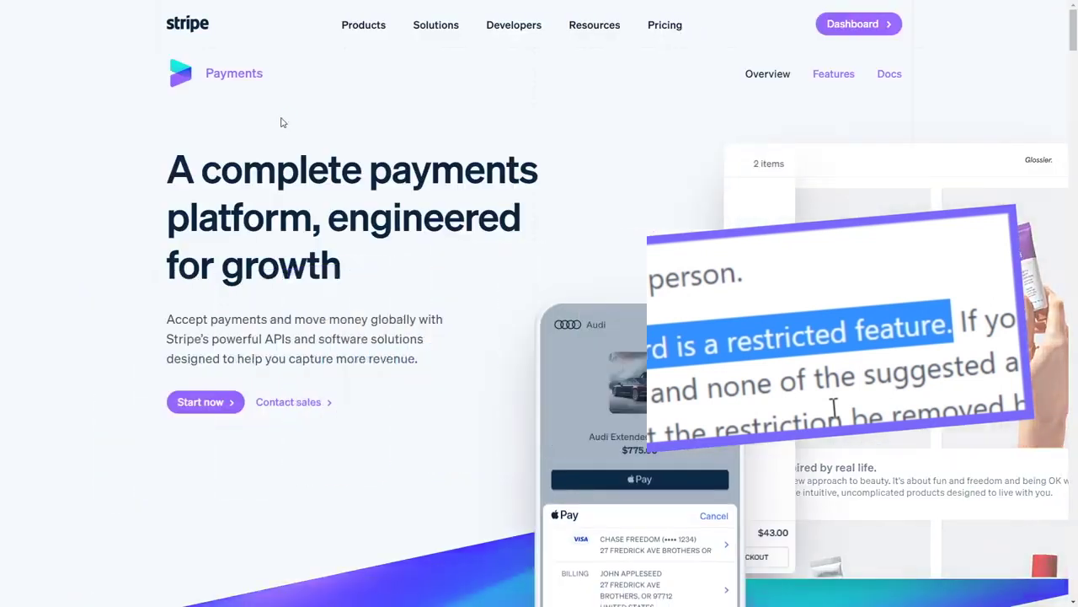
{"action": "scroll", "coordinate": [455, 253], "scroll_direction": "down", "scroll_amount": 1}
{"action": "scroll", "coordinate": [454, 254], "scroll_direction": "down", "scroll_amount": 8}
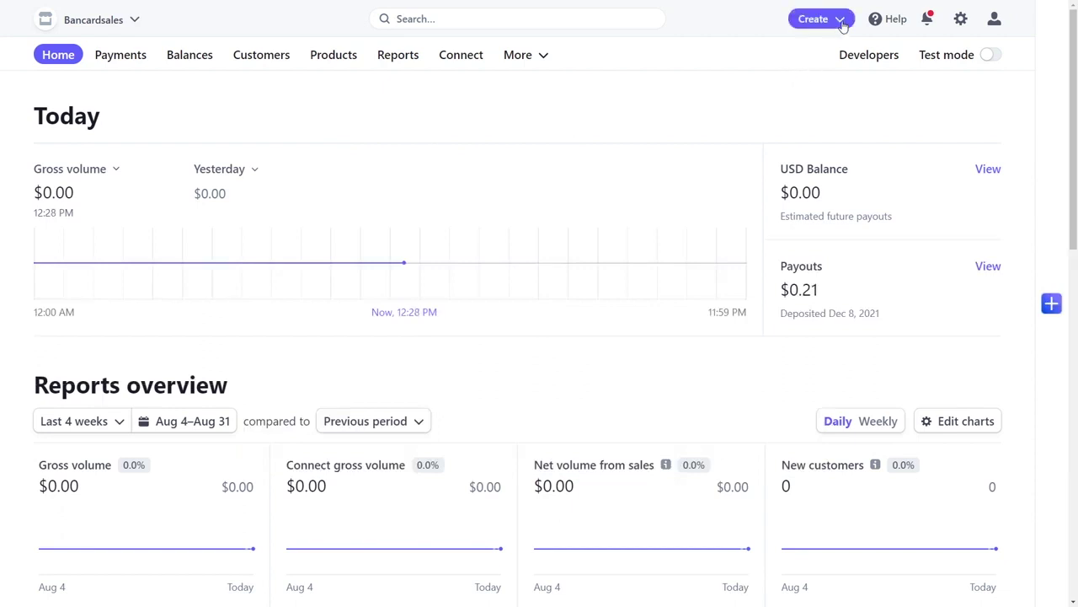
Start creating a new one-time payment from the dashboard.
{"action": "left_click", "coordinate": [842, 24]}
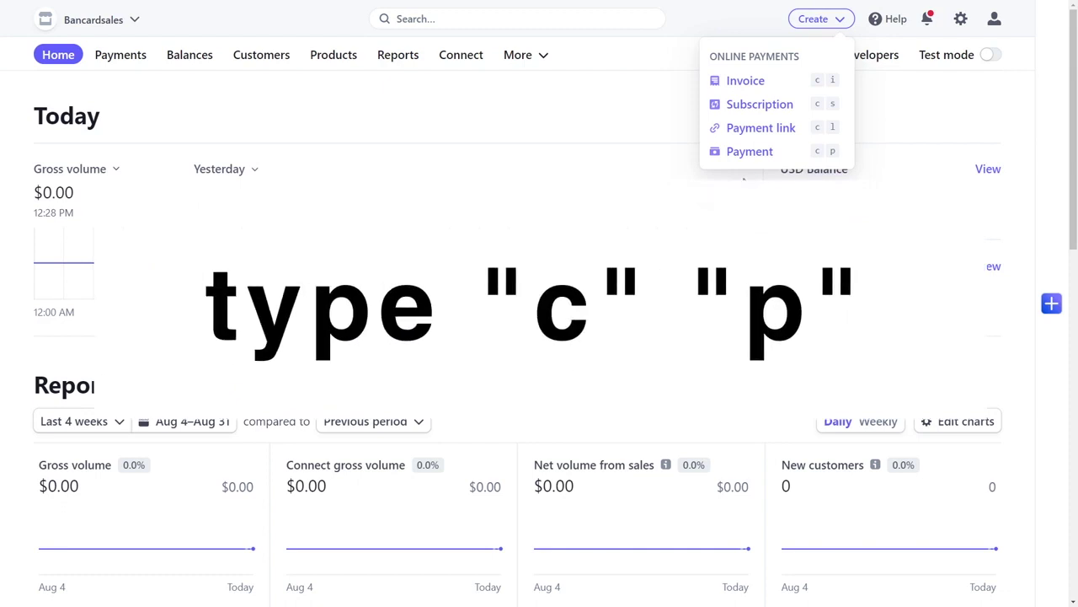
{"action": "key", "text": "c"}
{"action": "key", "text": "p"}
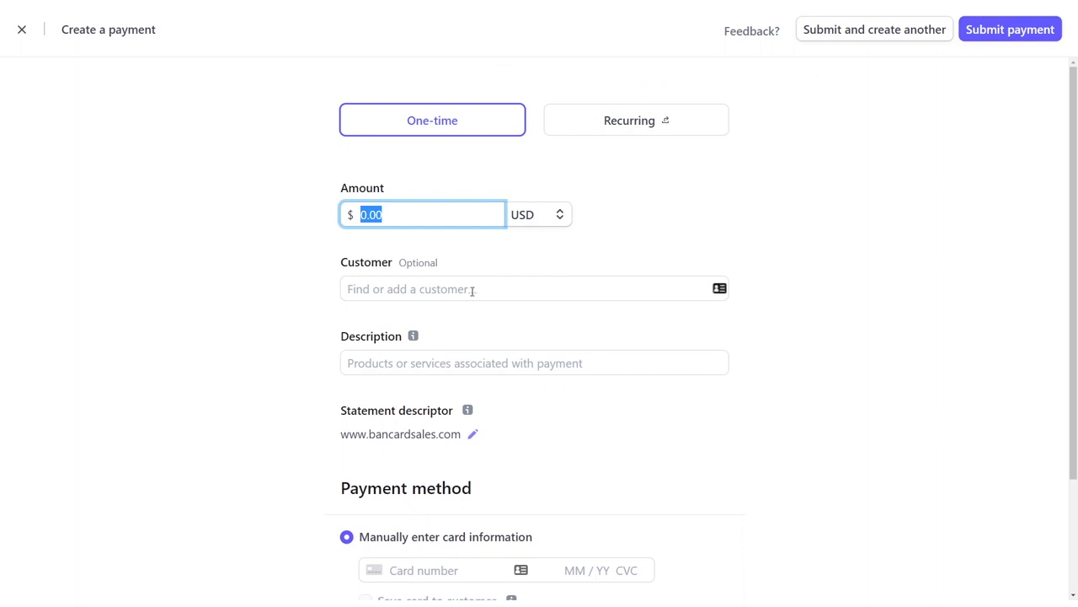
{"action": "left_click", "coordinate": [685, 222]}
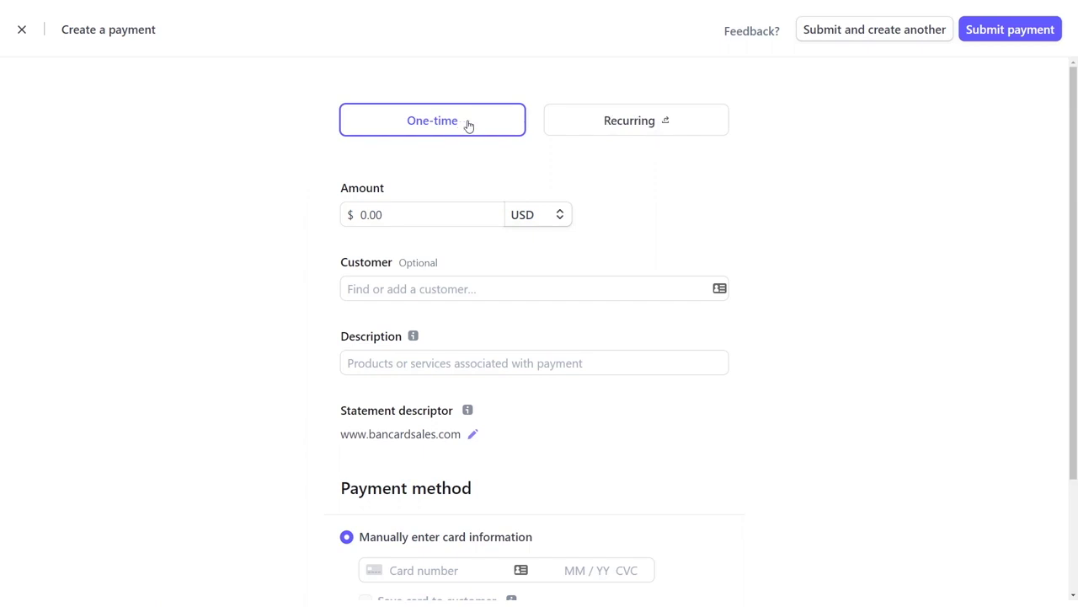
{"action": "left_click", "coordinate": [669, 120]}
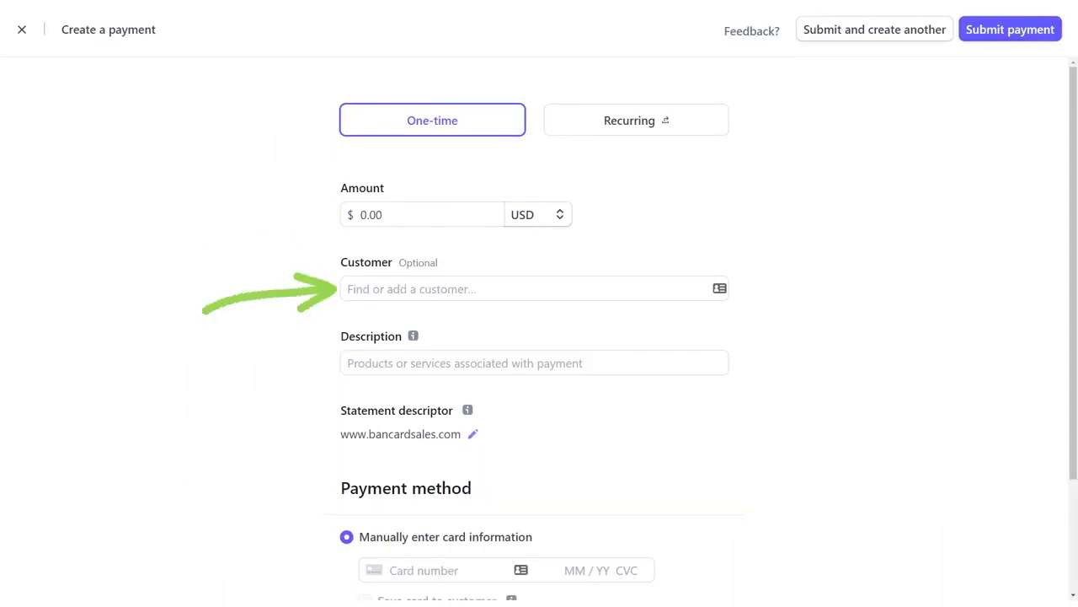
Set the payment amount to 1.33 USD and assign the first recent customer to it.
{"action": "left_click", "coordinate": [391, 216]}
{"action": "type", "text": "1.33"}
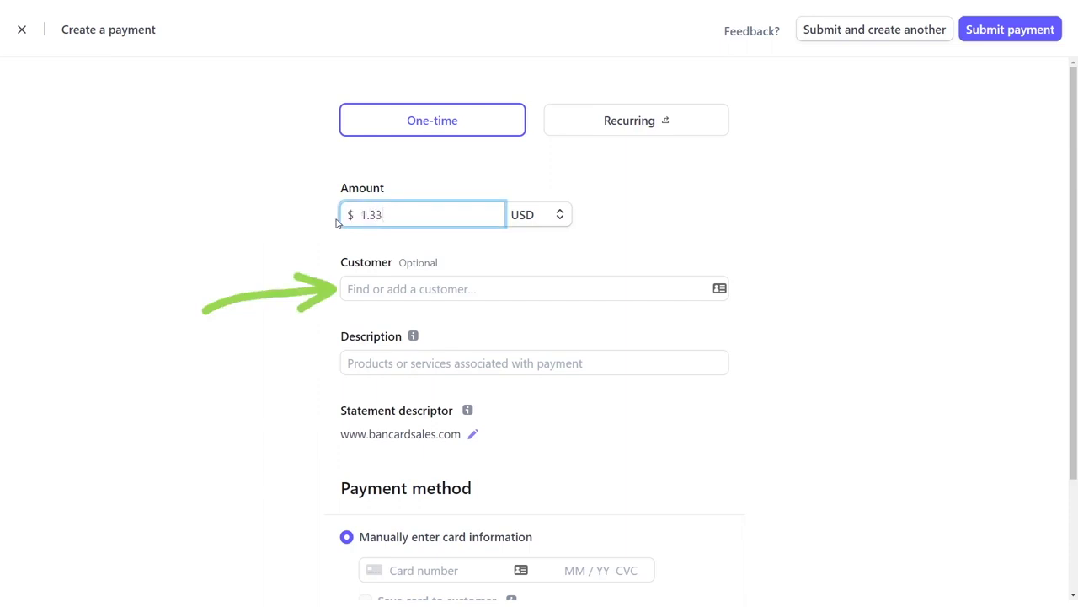
{"action": "key", "text": "Tab"}
{"action": "left_click", "coordinate": [366, 288]}
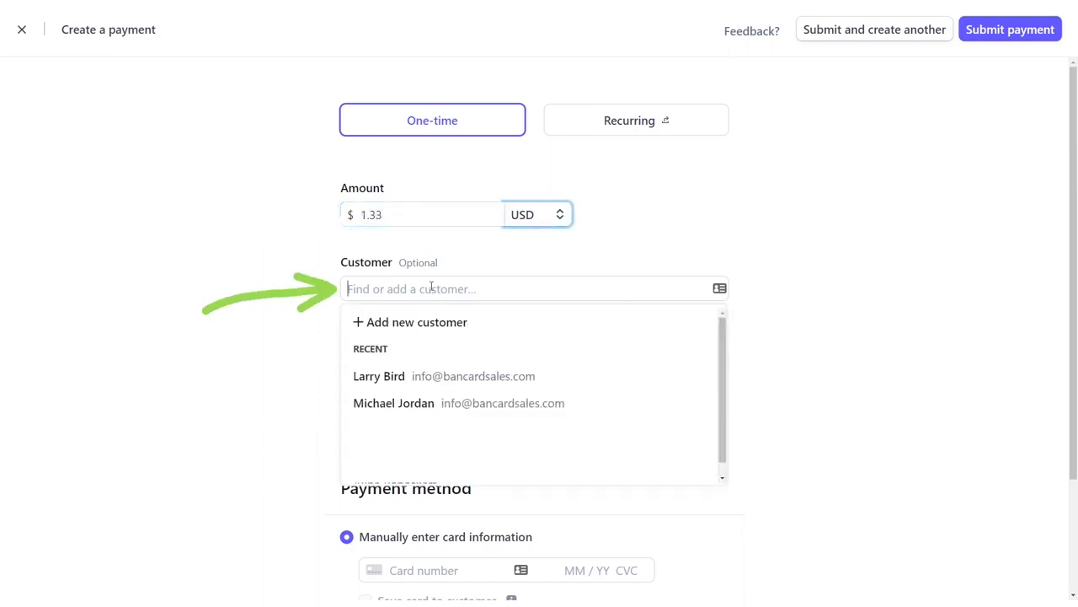
{"action": "left_click", "coordinate": [458, 384]}
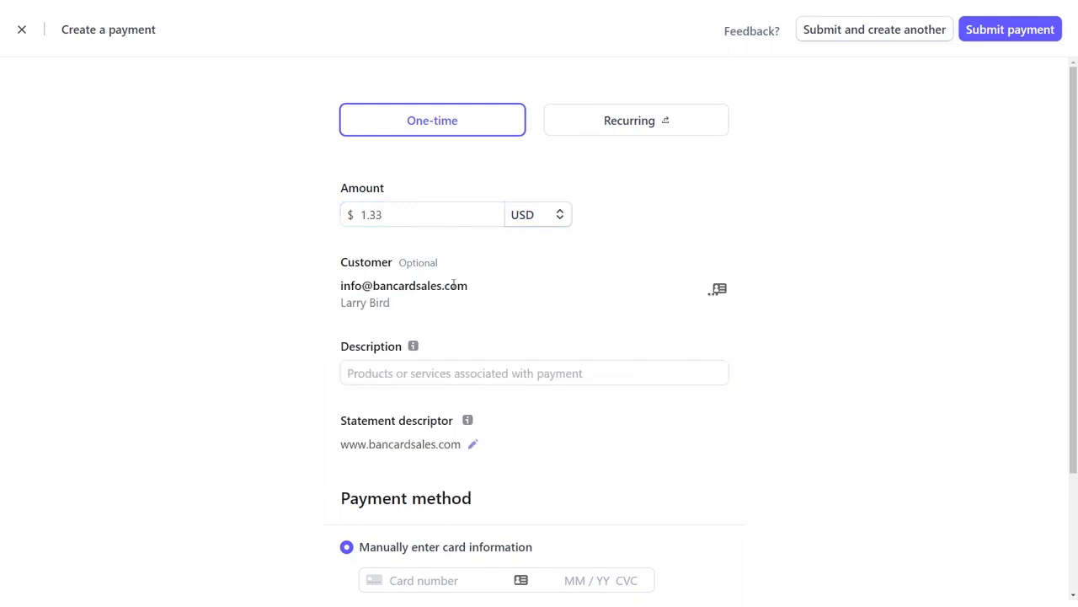
Switch the payment's customer to the second recent customer.
{"action": "left_click", "coordinate": [715, 295]}
{"action": "left_click", "coordinate": [636, 357]}
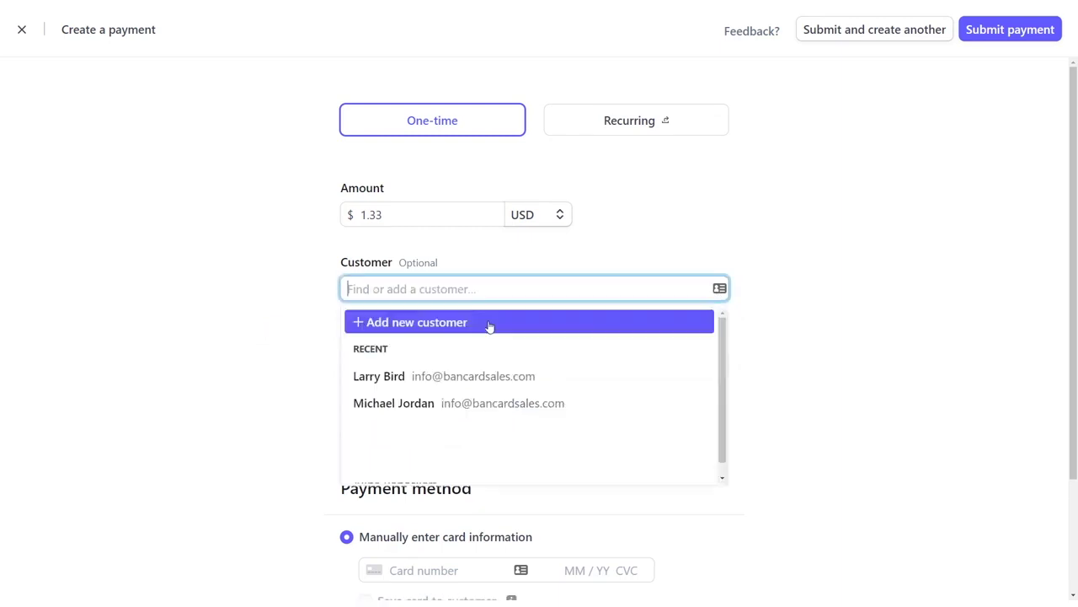
{"action": "left_click", "coordinate": [392, 326]}
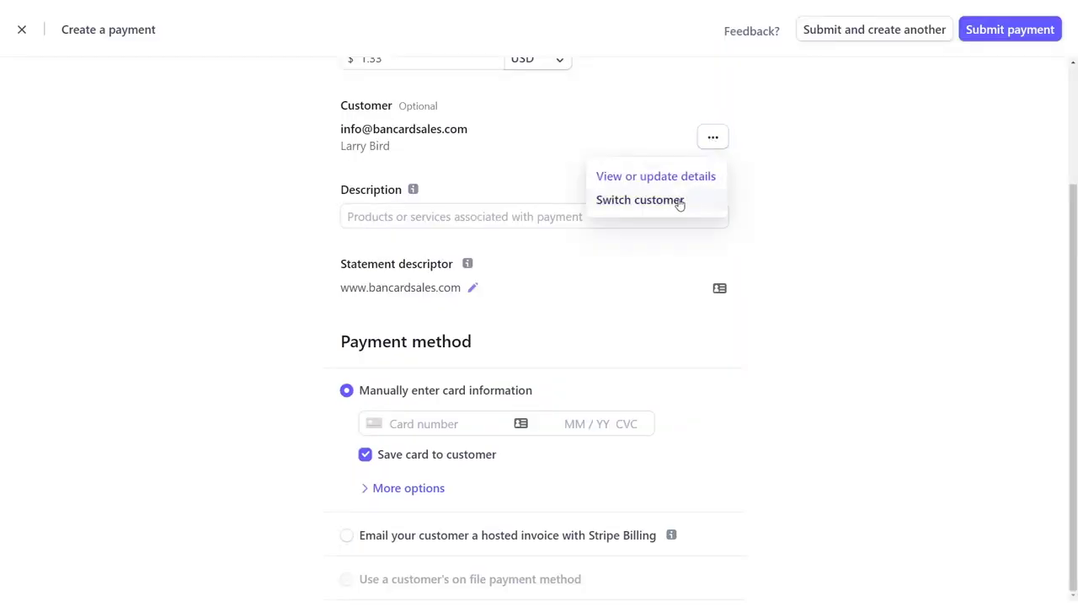
{"action": "left_click", "coordinate": [679, 201]}
{"action": "left_click", "coordinate": [380, 258]}
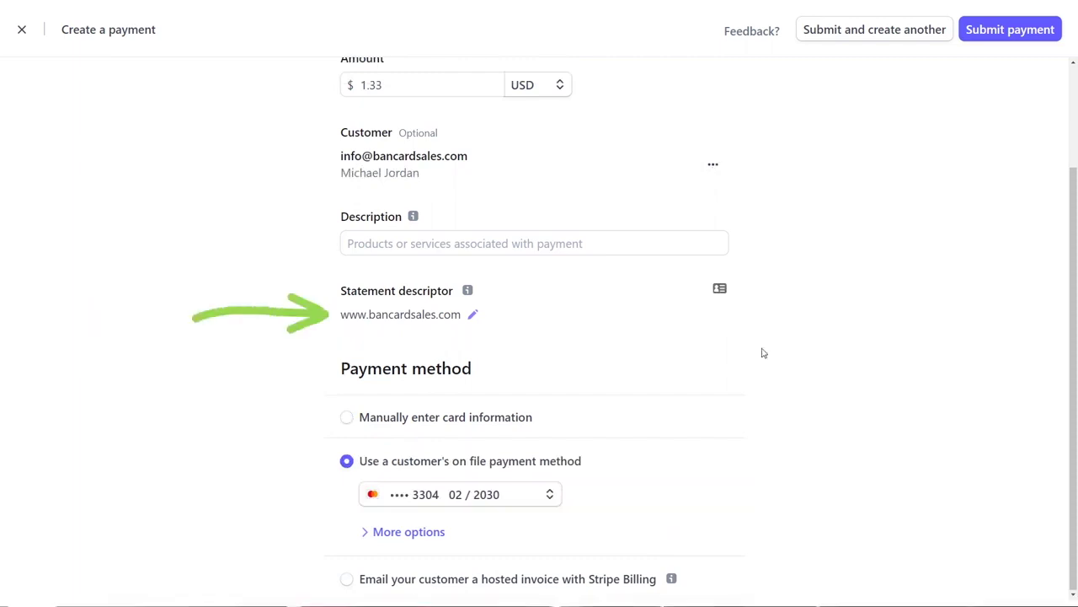
Try to change the payment's statement descriptor to "Your Company Name".
{"action": "left_click", "coordinate": [473, 313]}
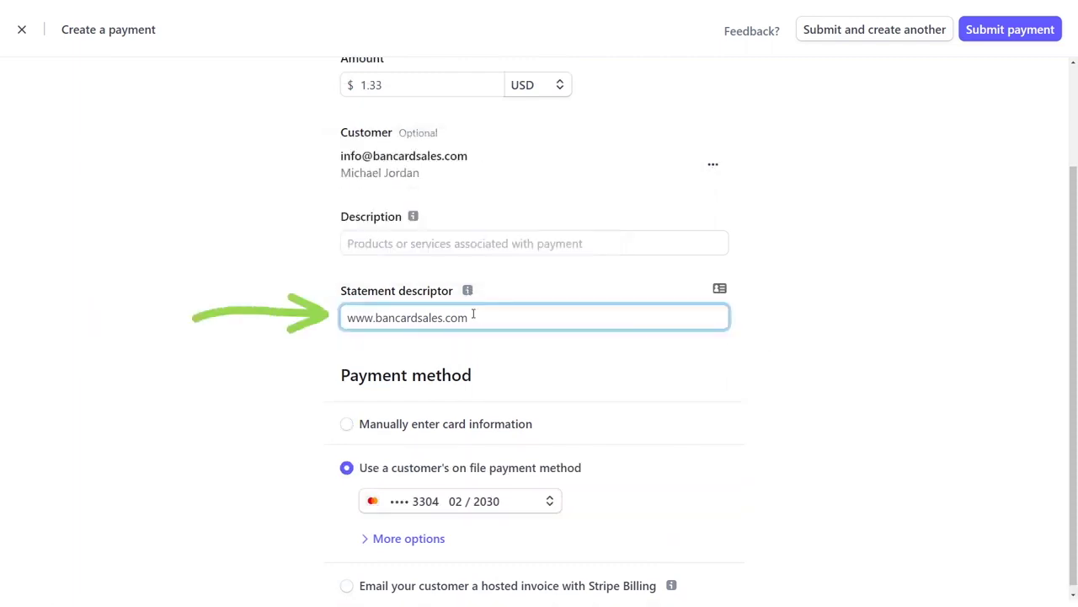
{"action": "key", "text": "ctrl+a"}
{"action": "type", "text": "Your Company Name"}
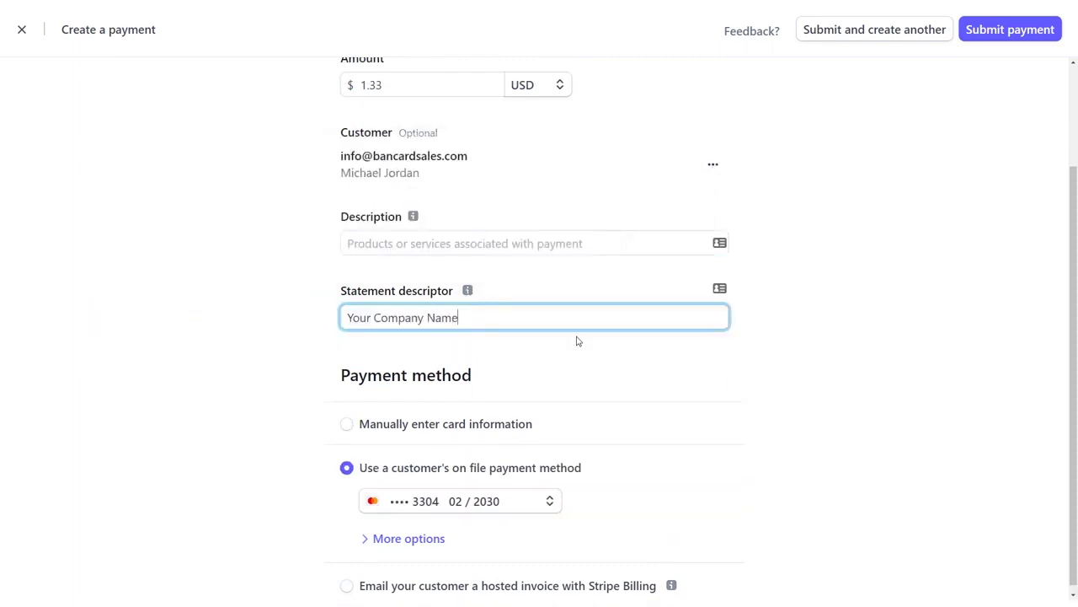
{"action": "key", "text": "Return"}
{"action": "mouse_move", "coordinate": [468, 292]}
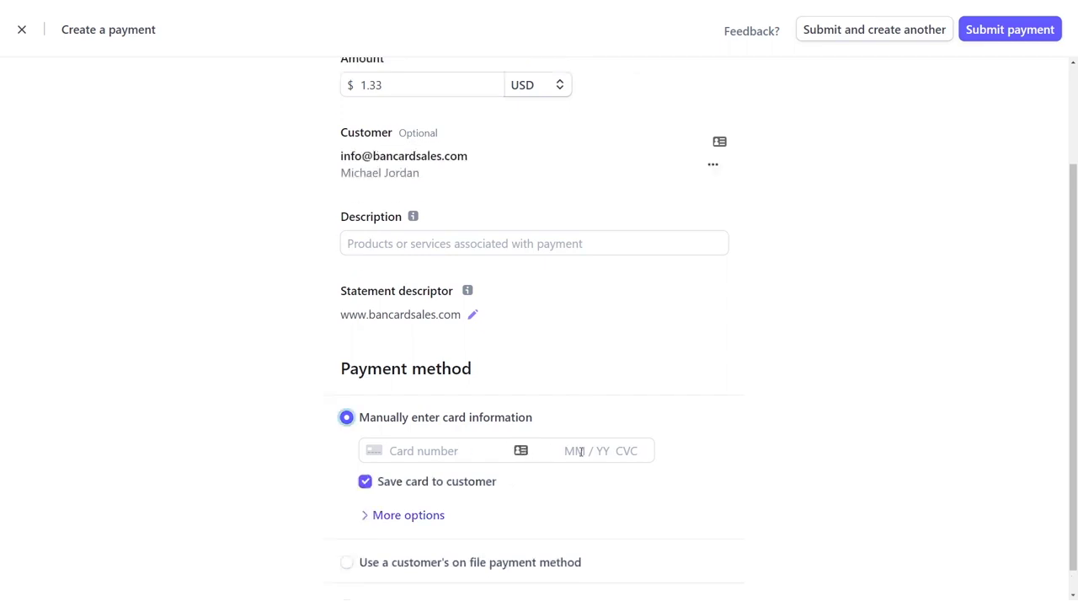
Turn off saving the card to the customer under manual card entry and expand its additional options.
{"action": "left_click", "coordinate": [366, 481]}
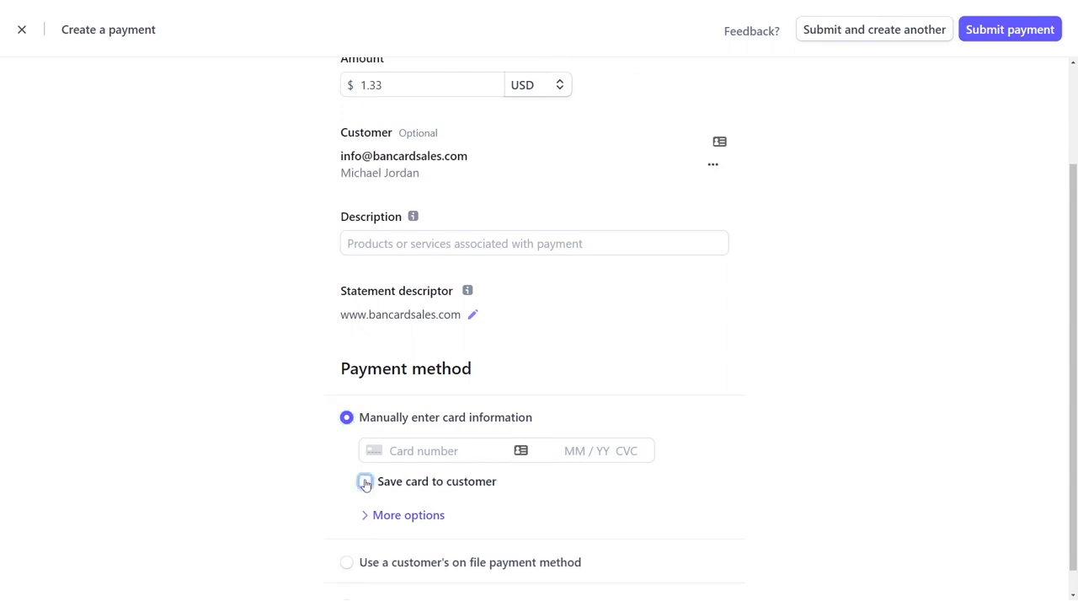
{"action": "left_click", "coordinate": [365, 482]}
{"action": "left_click", "coordinate": [366, 482]}
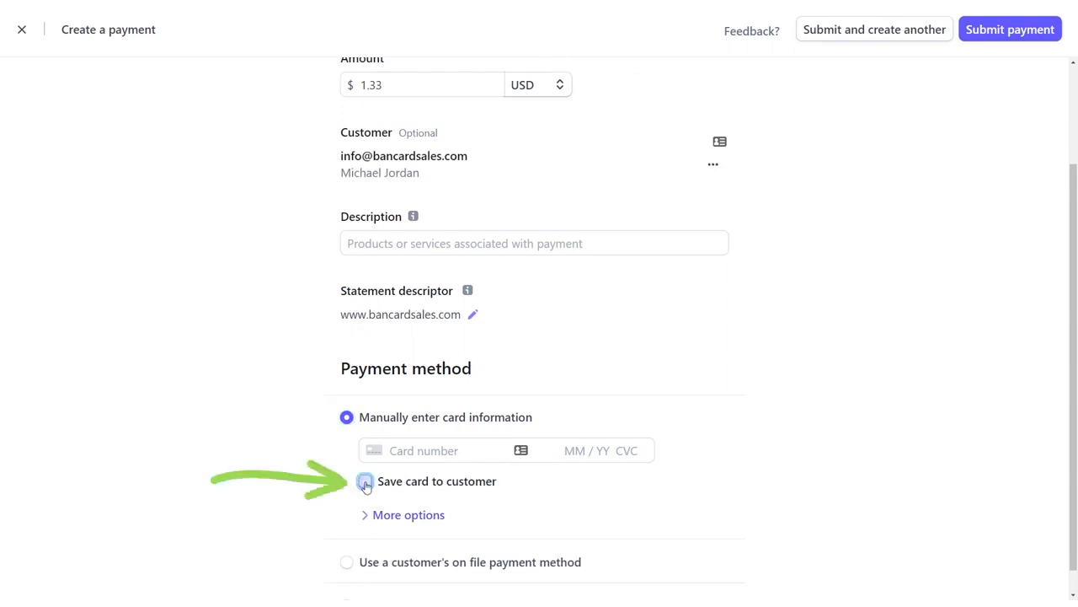
{"action": "left_click", "coordinate": [366, 482]}
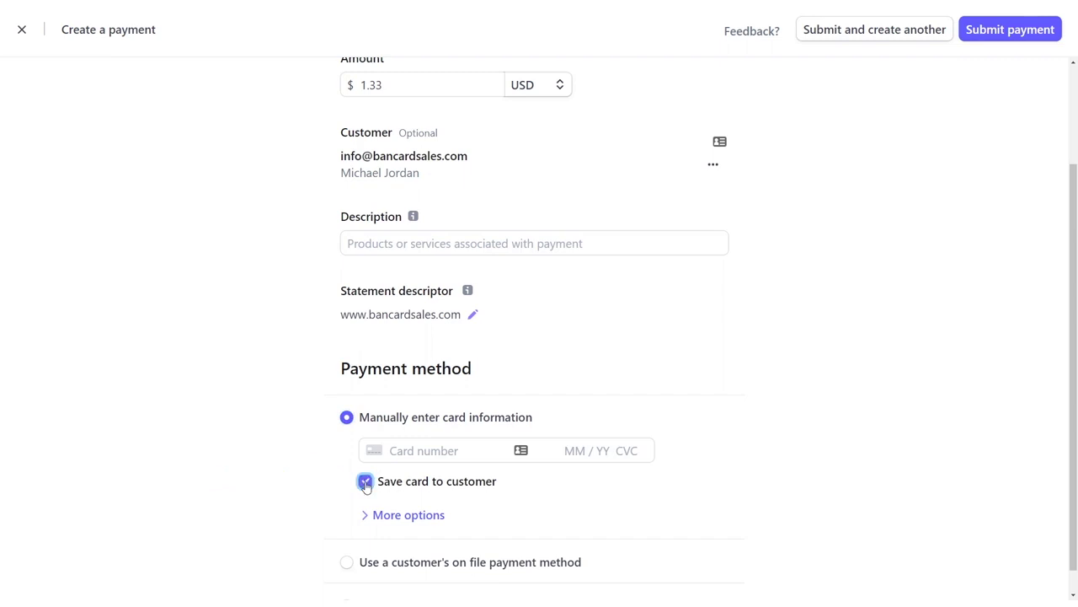
{"action": "left_click", "coordinate": [366, 482]}
{"action": "scroll", "coordinate": [365, 485], "scroll_direction": "down", "scroll_amount": 1}
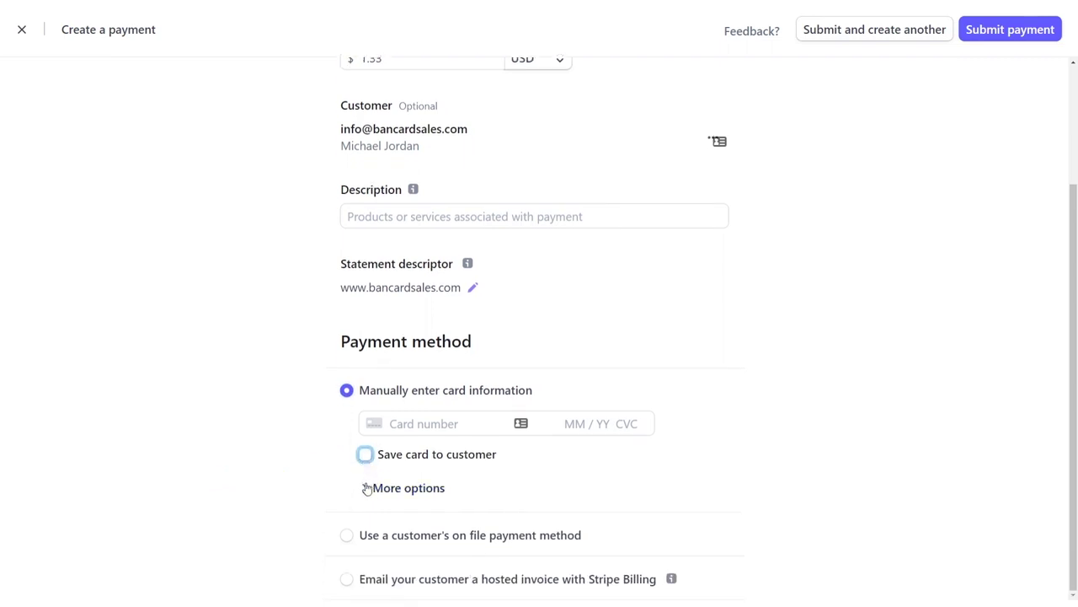
{"action": "left_click", "coordinate": [368, 487]}
{"action": "scroll", "coordinate": [371, 488], "scroll_direction": "down", "scroll_amount": 3}
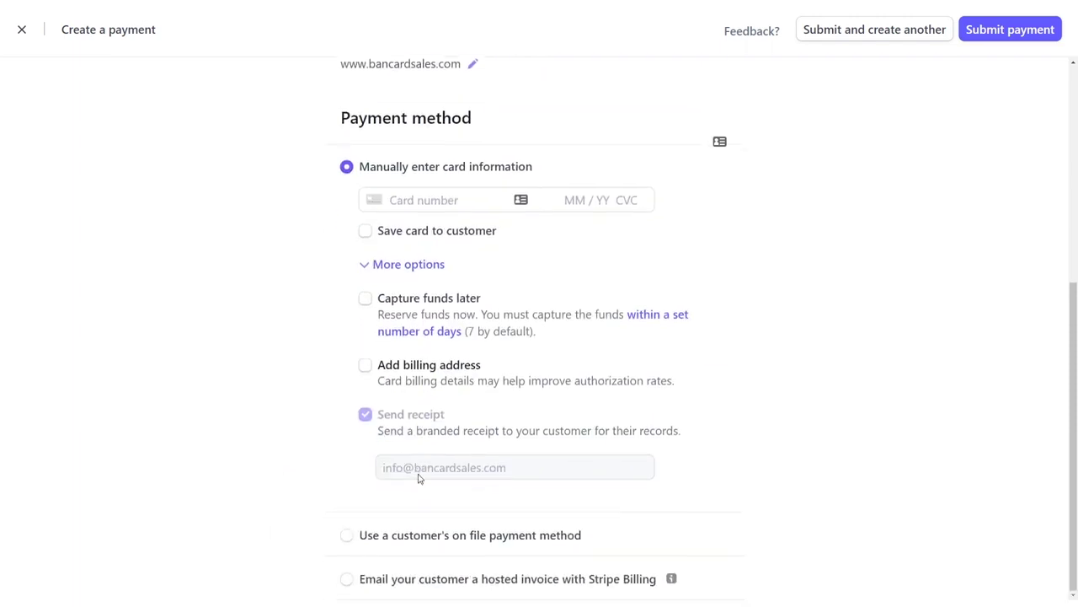
Try the Capture funds later option, highlight its note about reserving funds, and leave the option off.
{"action": "left_click", "coordinate": [367, 304]}
{"action": "left_click", "coordinate": [366, 302]}
{"action": "left_click_drag", "start_coordinate": [379, 313], "coordinate": [476, 315]}
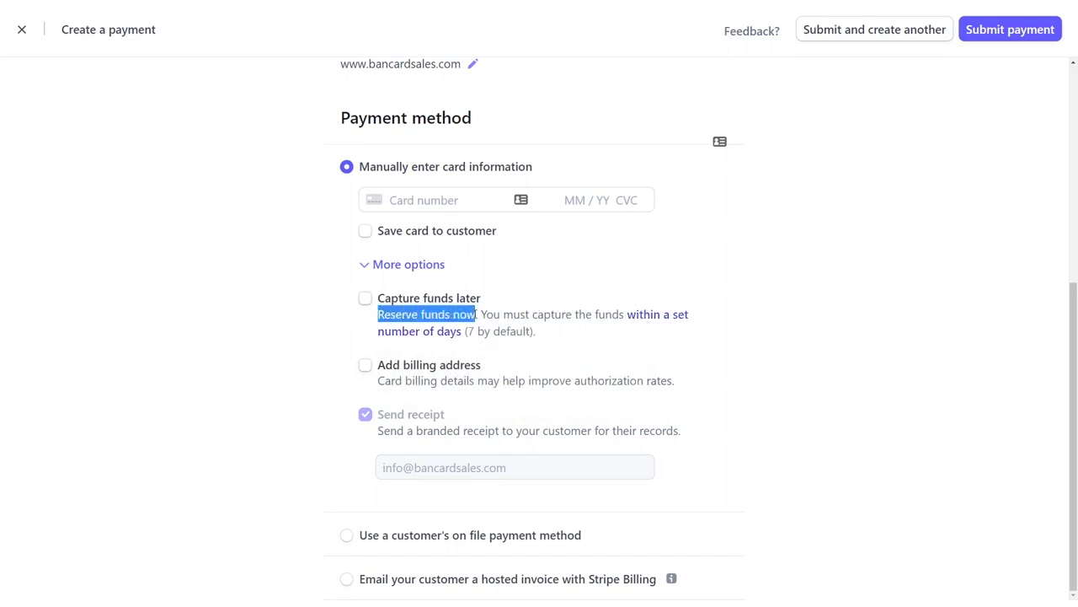
{"action": "left_click", "coordinate": [524, 303]}
{"action": "left_click", "coordinate": [524, 303]}
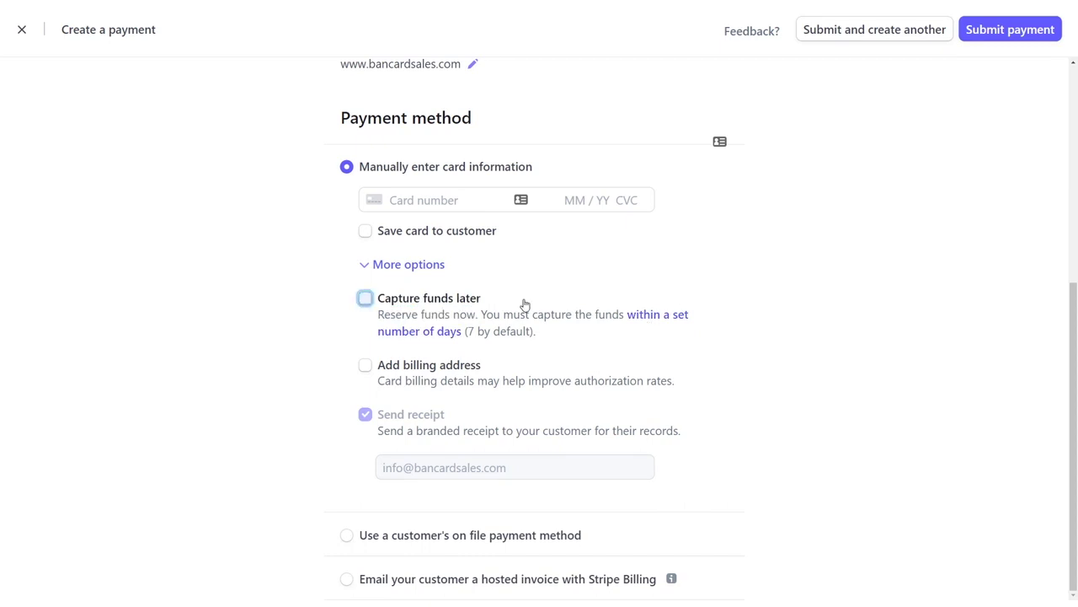
Try the Add billing address option, turn it off again, and view the note on sending receipts.
{"action": "left_click", "coordinate": [401, 368]}
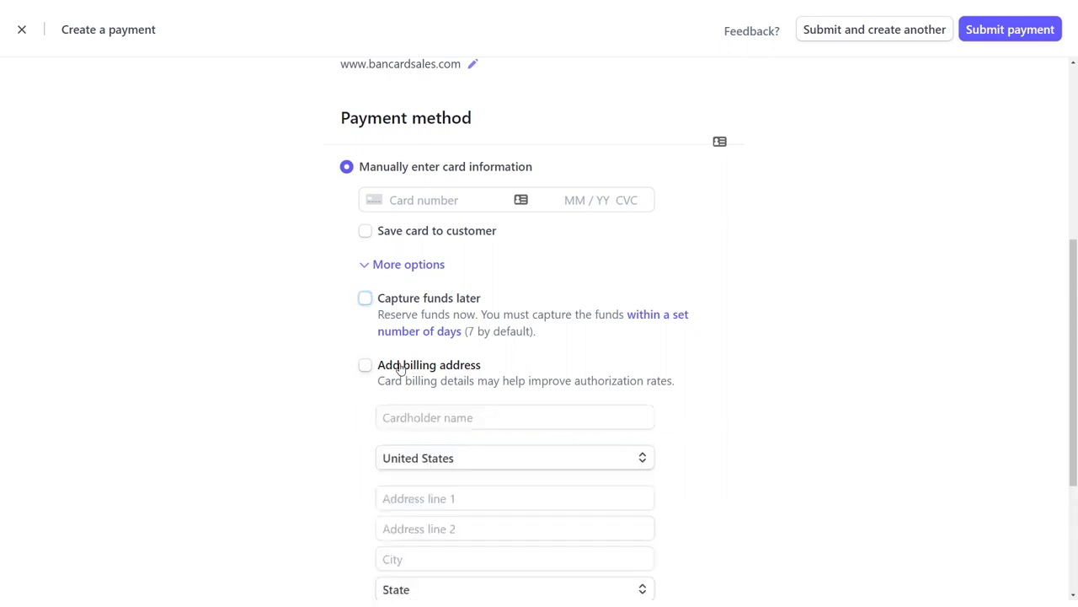
{"action": "scroll", "coordinate": [401, 368], "scroll_direction": "down", "scroll_amount": 3}
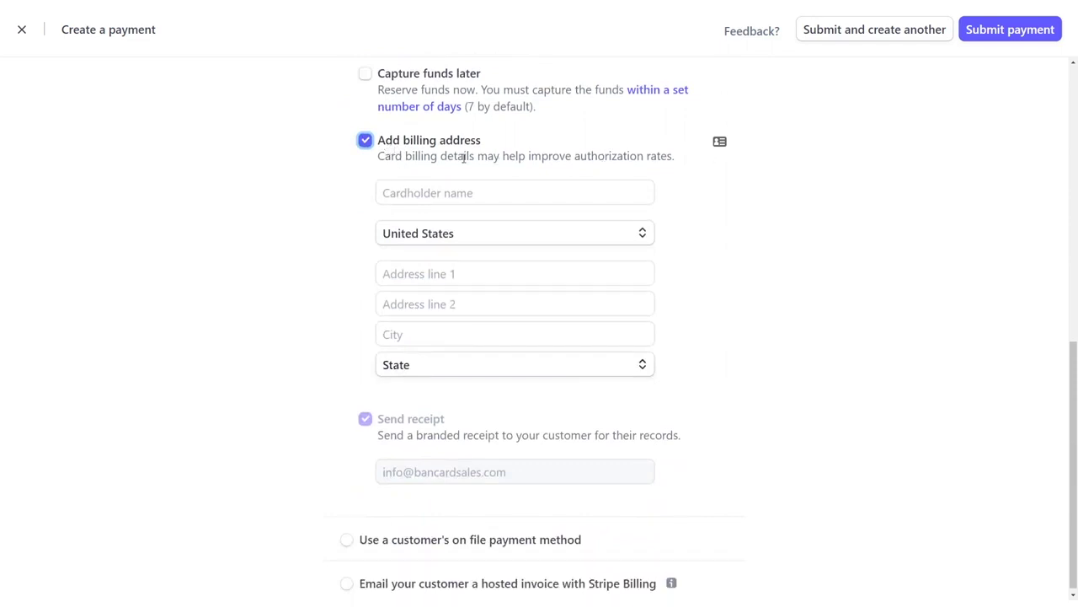
{"action": "left_click_drag", "start_coordinate": [381, 159], "coordinate": [686, 164]}
{"action": "left_click", "coordinate": [686, 164]}
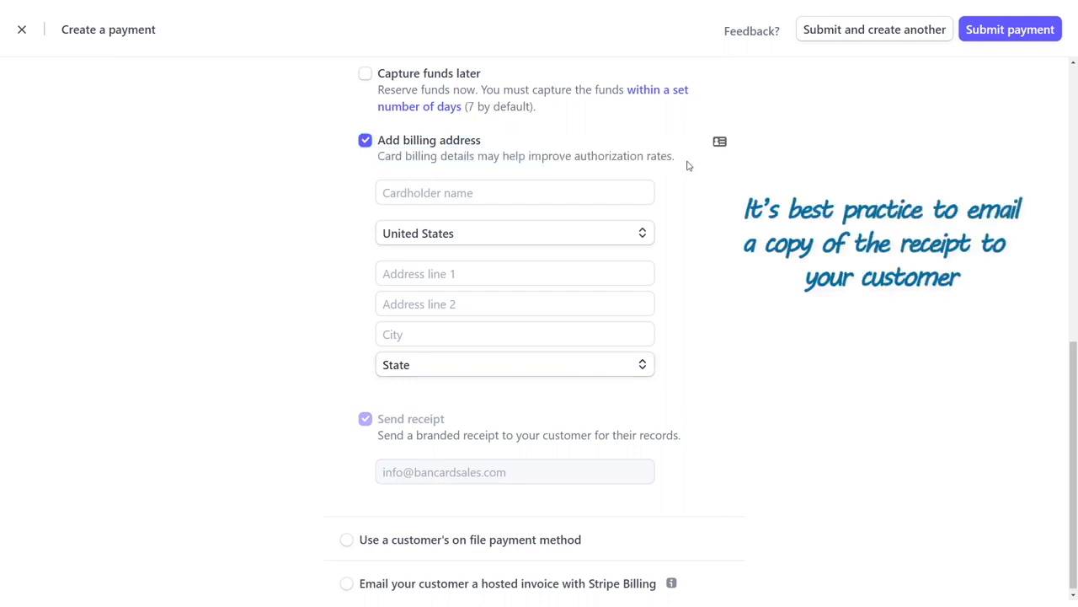
{"action": "left_click", "coordinate": [392, 144]}
{"action": "mouse_move", "coordinate": [395, 417]}
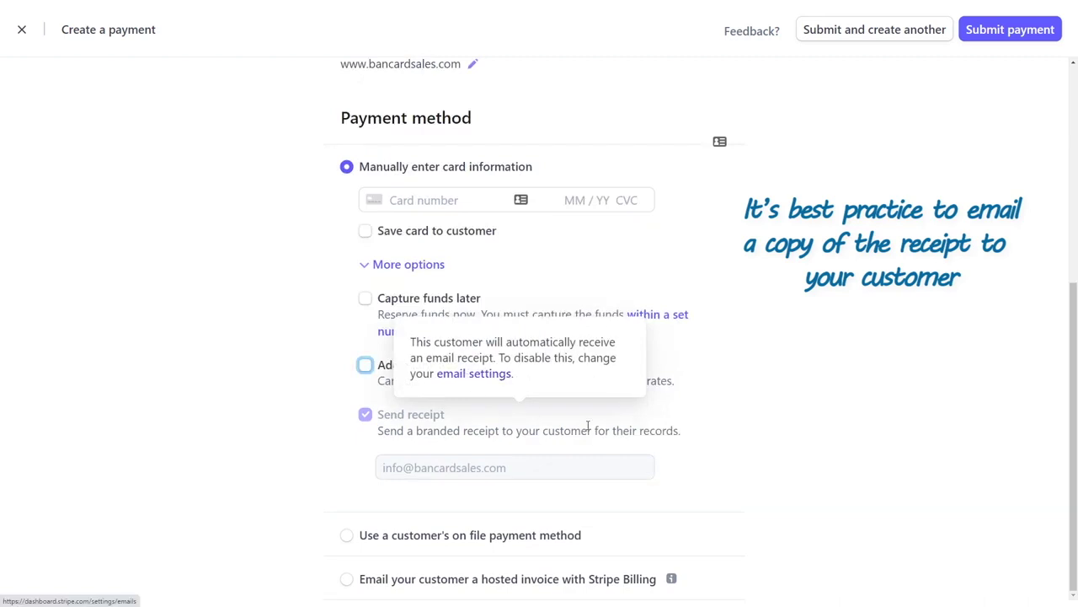
{"action": "left_click", "coordinate": [710, 449]}
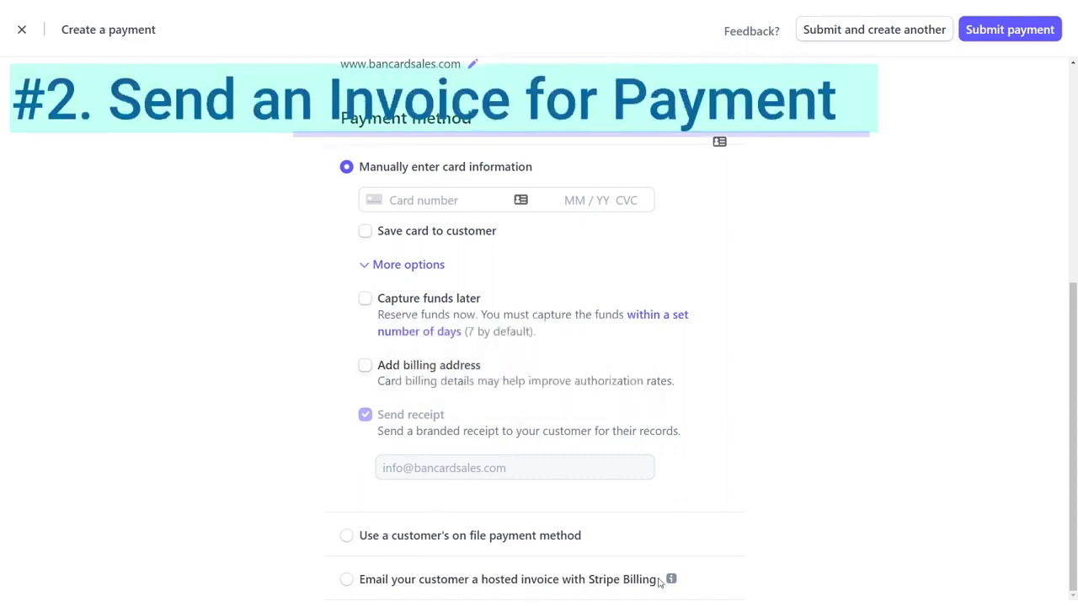
Choose emailing the customer a hosted invoice with Stripe Billing as the payment method, due in 15 days.
{"action": "mouse_move", "coordinate": [672, 579]}
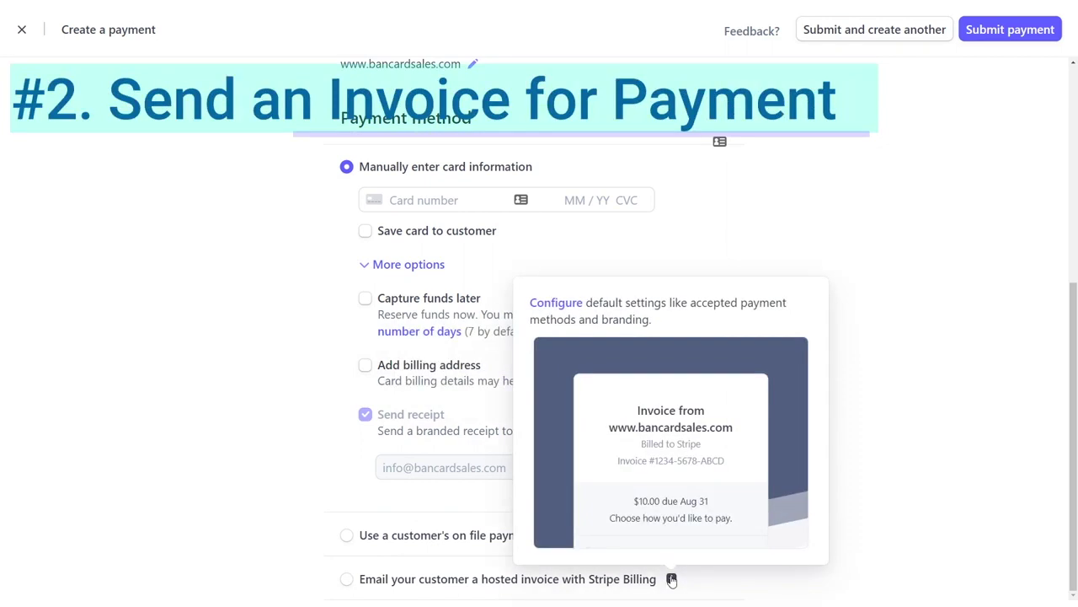
{"action": "left_click", "coordinate": [347, 580]}
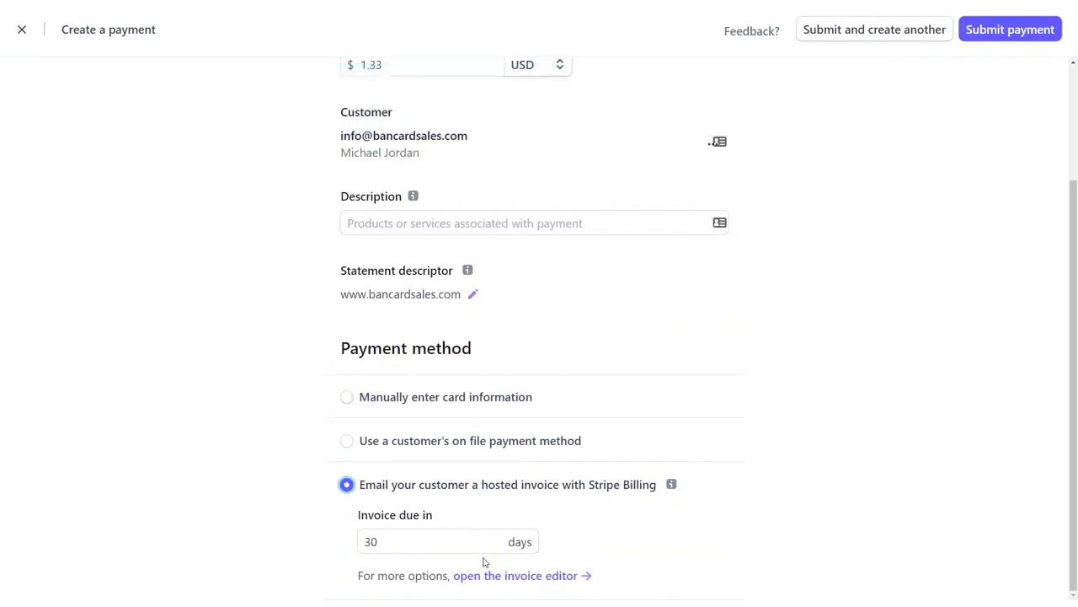
{"action": "double_click", "coordinate": [393, 541]}
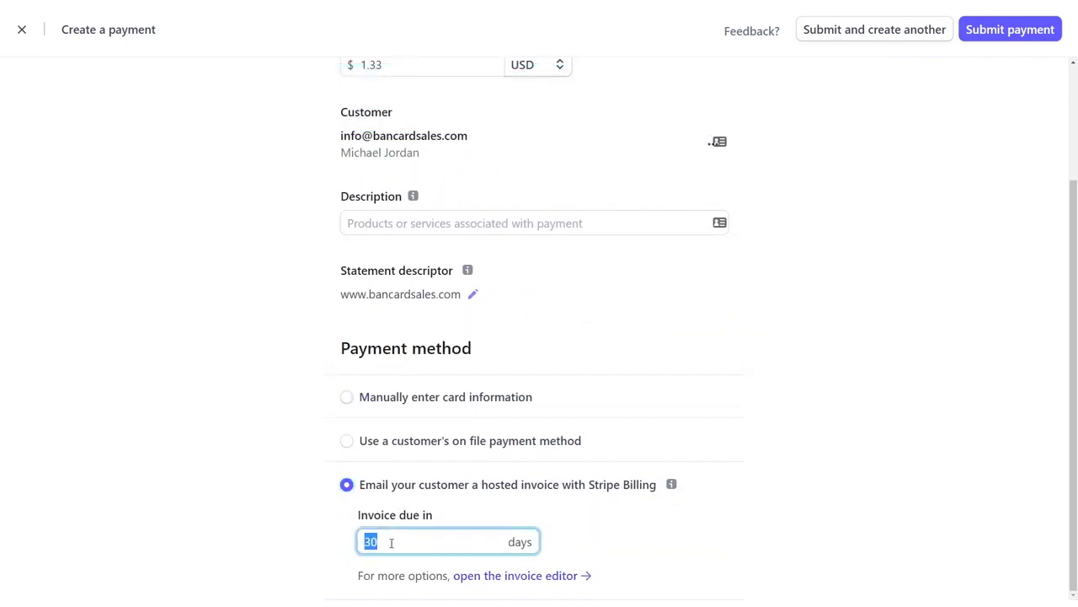
{"action": "type", "text": "15"}
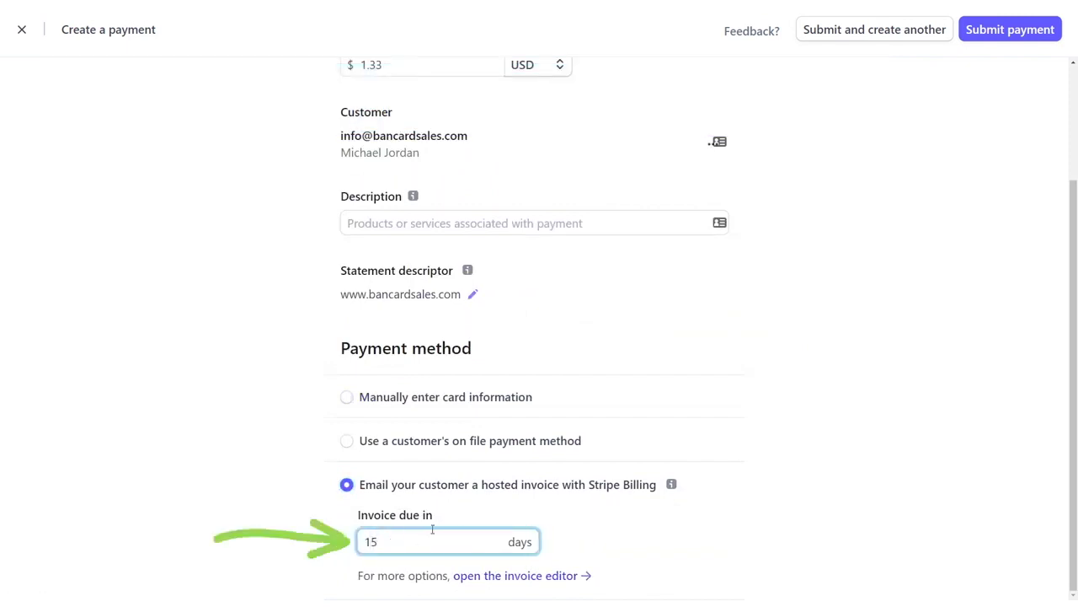
{"action": "left_click", "coordinate": [463, 513]}
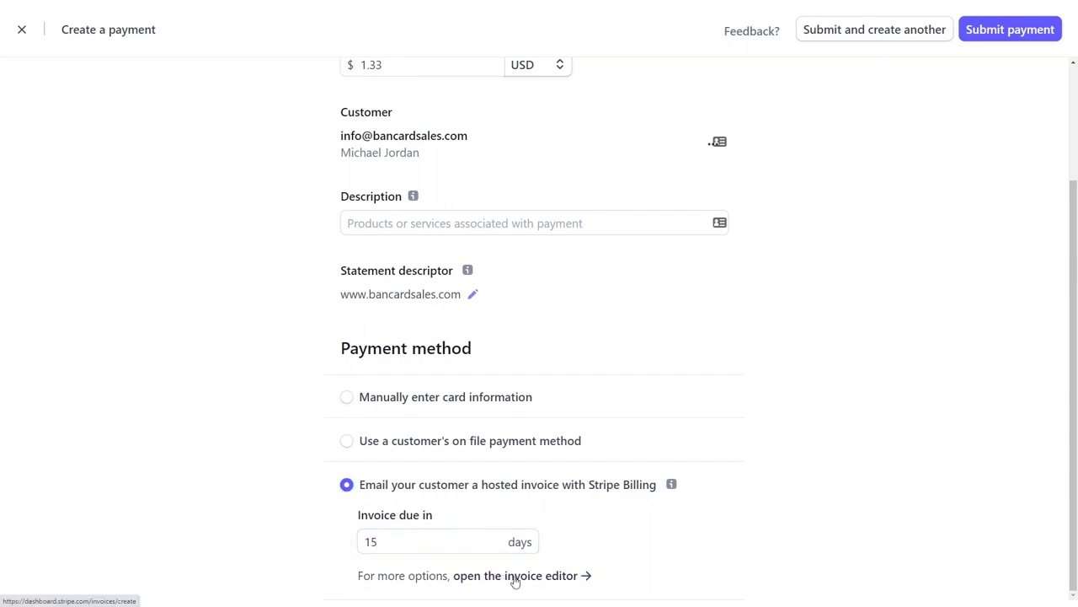
{"action": "mouse_move", "coordinate": [672, 486]}
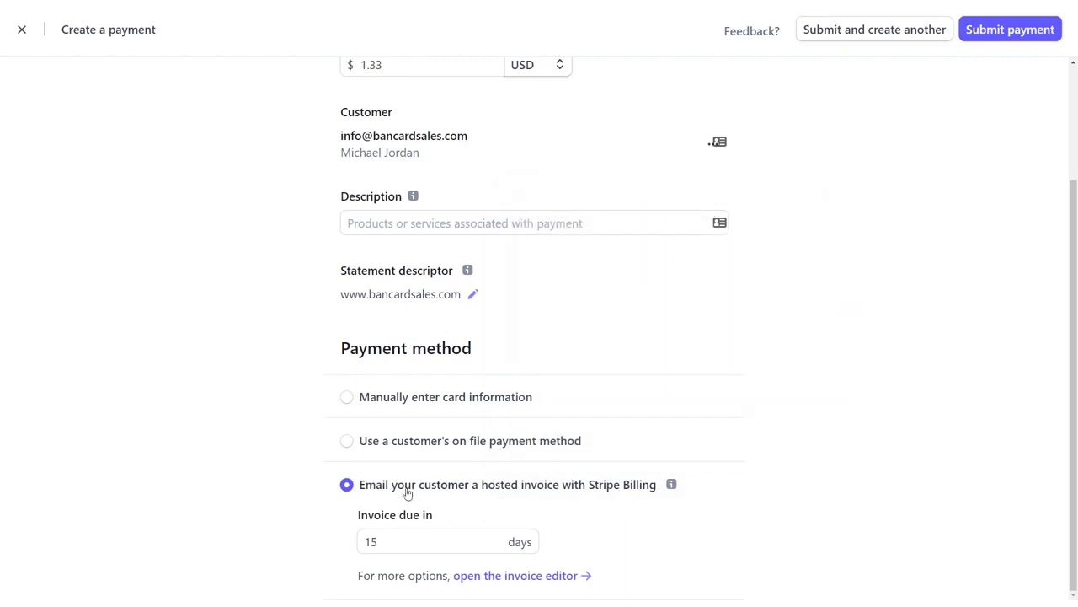
Switch the payment method to the customer's card on file and expand its additional options.
{"action": "left_click", "coordinate": [375, 442]}
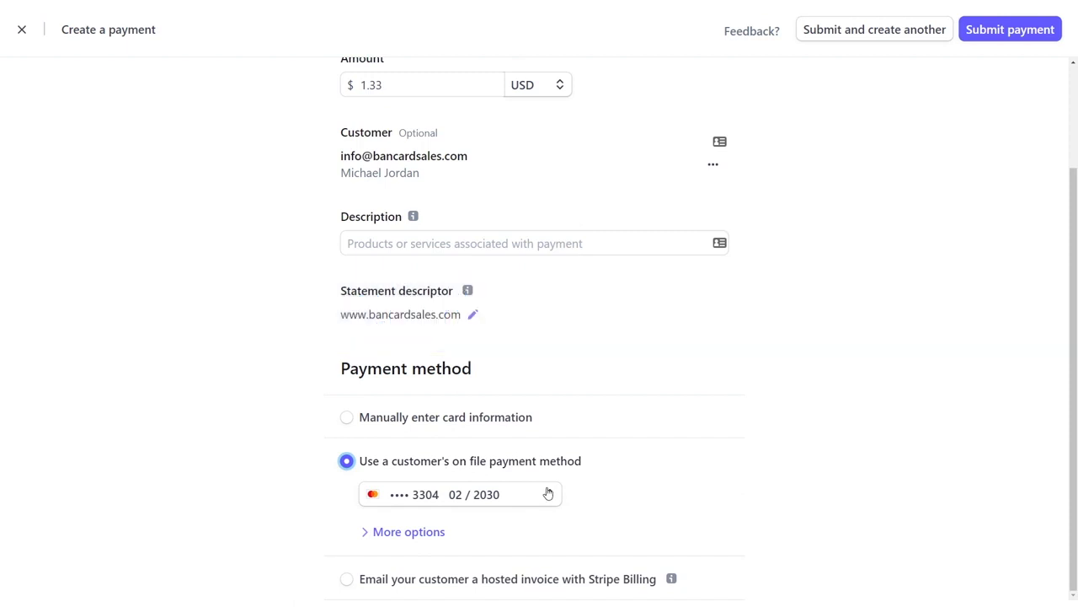
{"action": "left_click", "coordinate": [549, 494]}
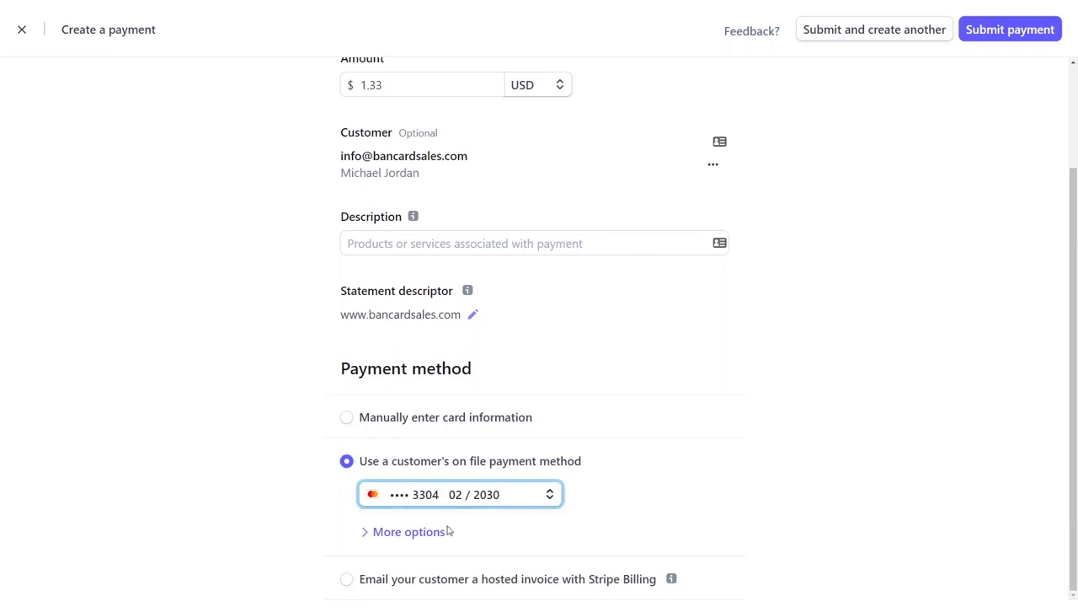
{"action": "left_click", "coordinate": [401, 534]}
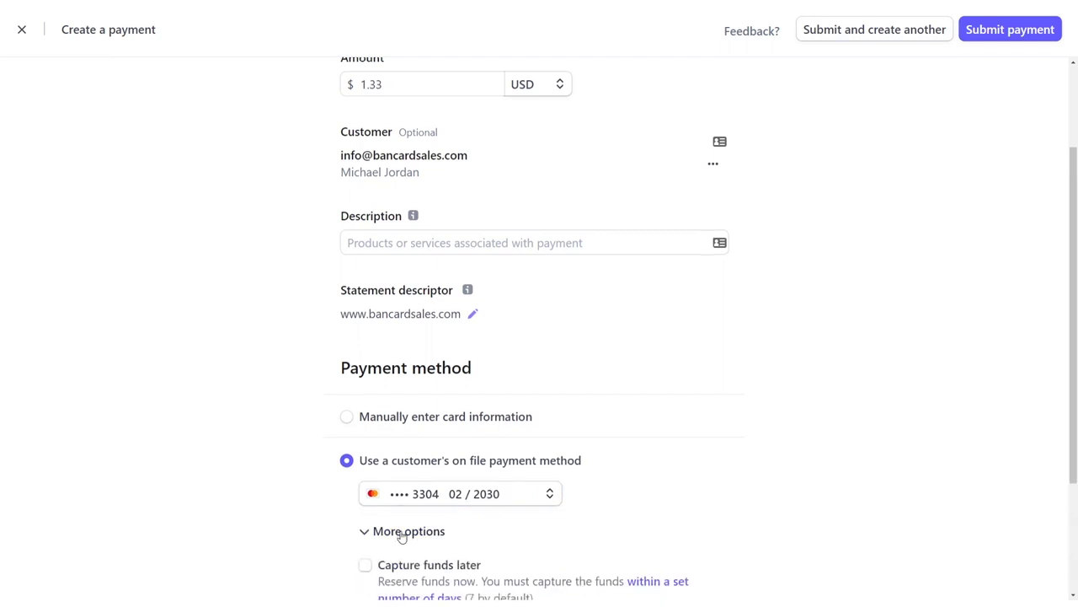
{"action": "scroll", "coordinate": [404, 535], "scroll_direction": "down", "scroll_amount": 2}
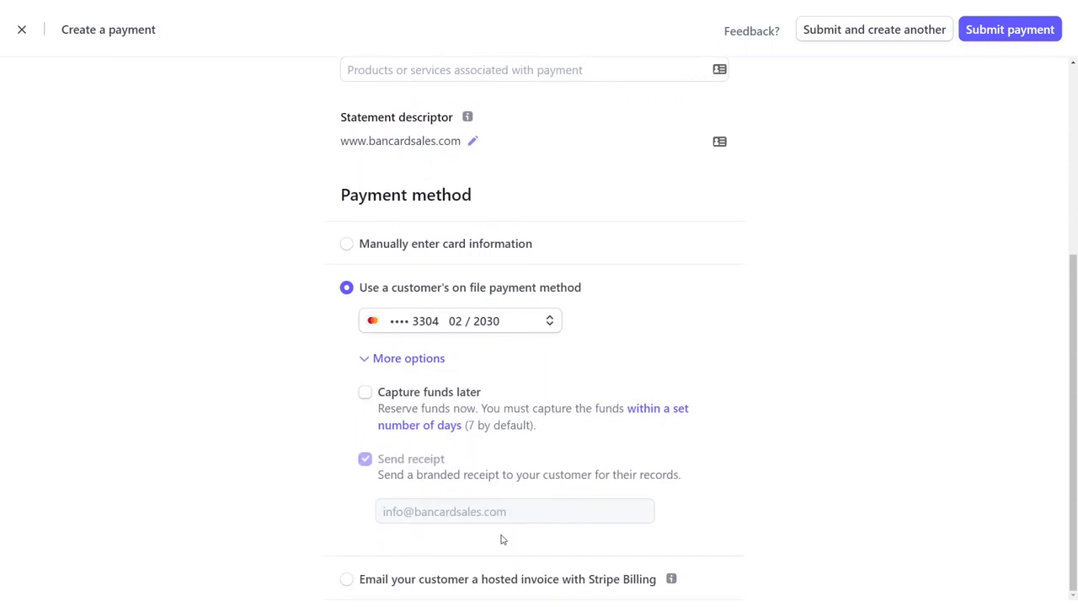
View the note on sending receipts, try the Capture funds later option and turn it off again.
{"action": "mouse_move", "coordinate": [454, 435]}
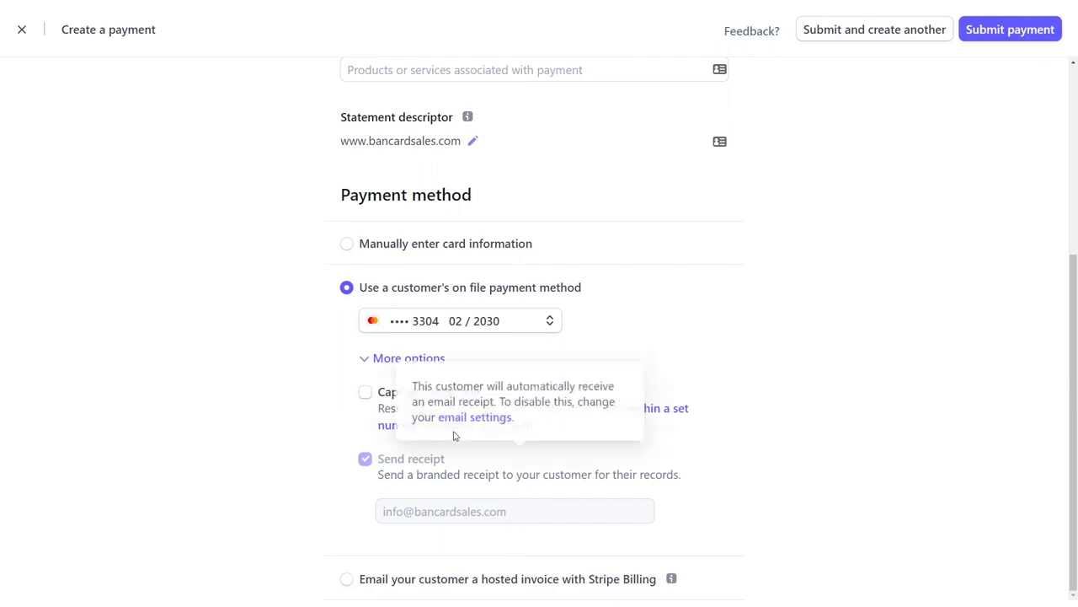
{"action": "left_click", "coordinate": [382, 398]}
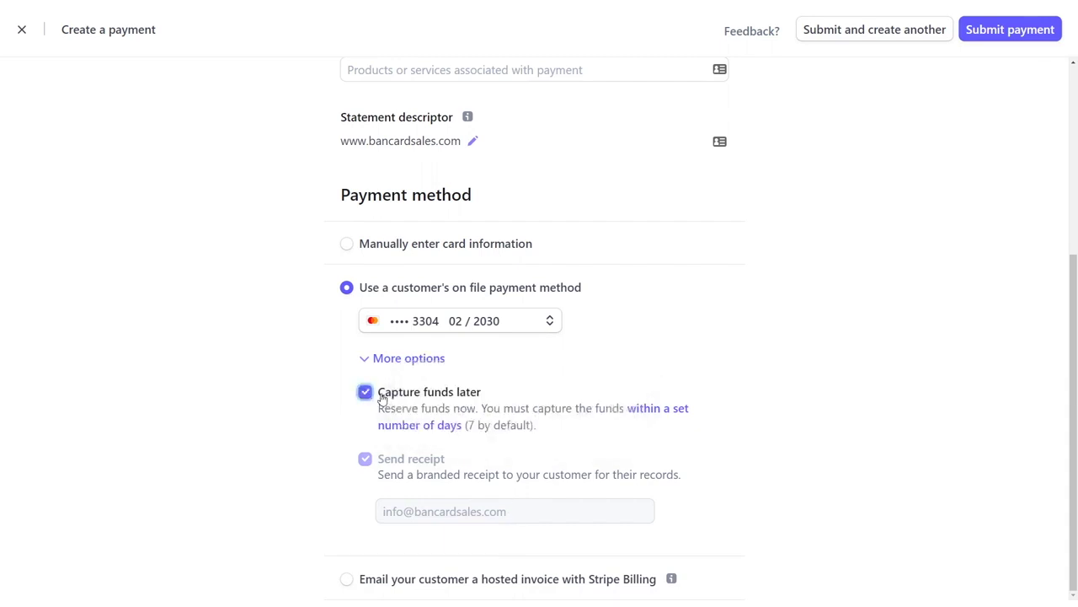
{"action": "left_click", "coordinate": [382, 397]}
Submit the payment with the description "Jumpshot Lessons".
{"action": "left_click", "coordinate": [999, 31]}
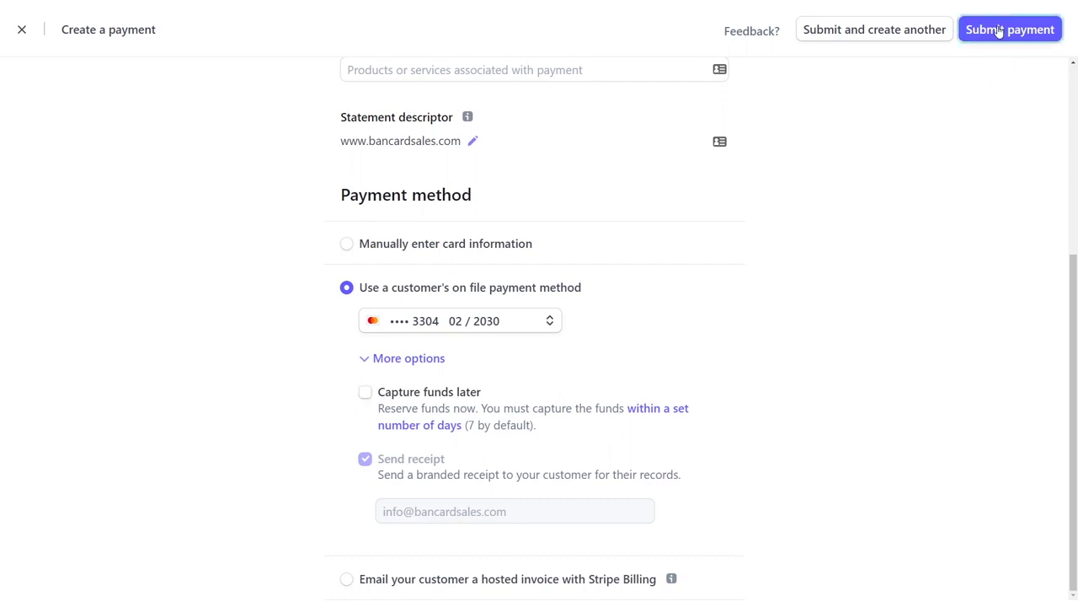
{"action": "scroll", "coordinate": [939, 113], "scroll_direction": "up", "scroll_amount": 1}
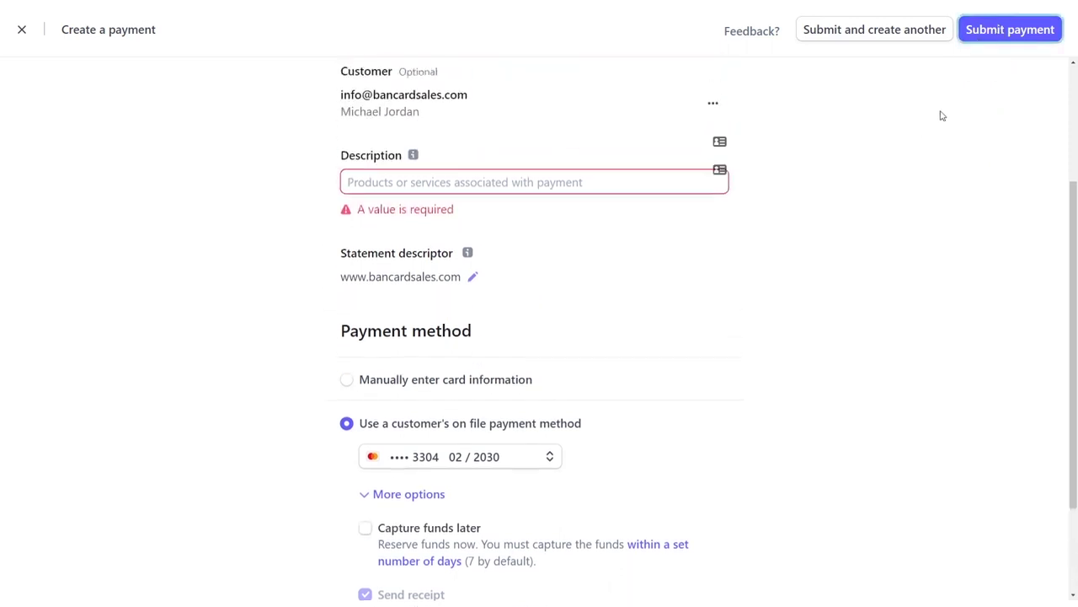
{"action": "left_click", "coordinate": [605, 181]}
{"action": "type", "text": "Jumpshot Lessons"}
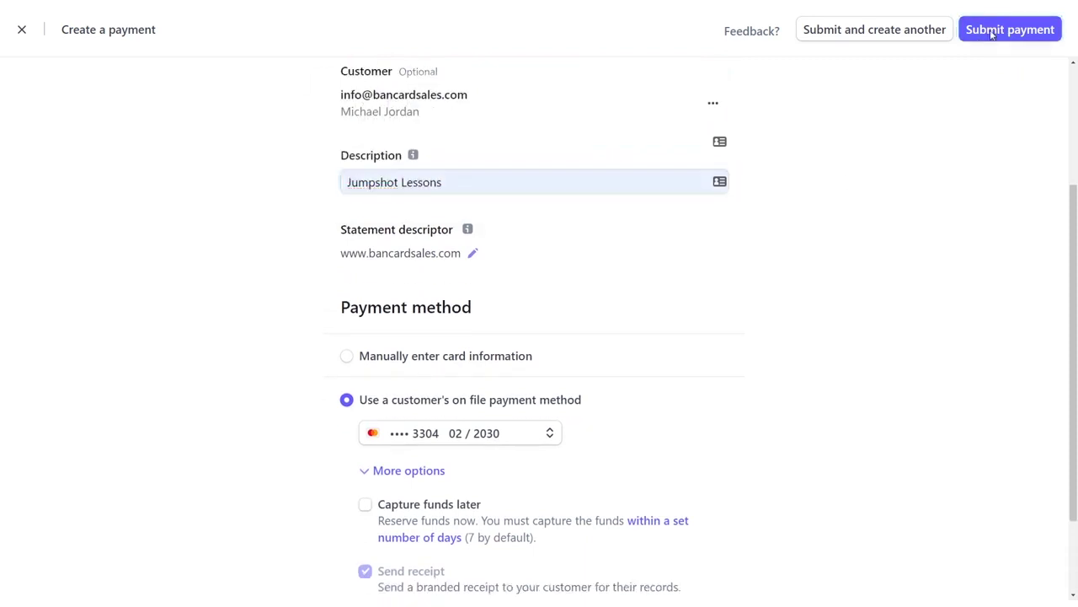
{"action": "left_click", "coordinate": [992, 33]}
View and close the payment's receipt, and review the transaction's details page down to the payment method section.
{"action": "left_click", "coordinate": [539, 384]}
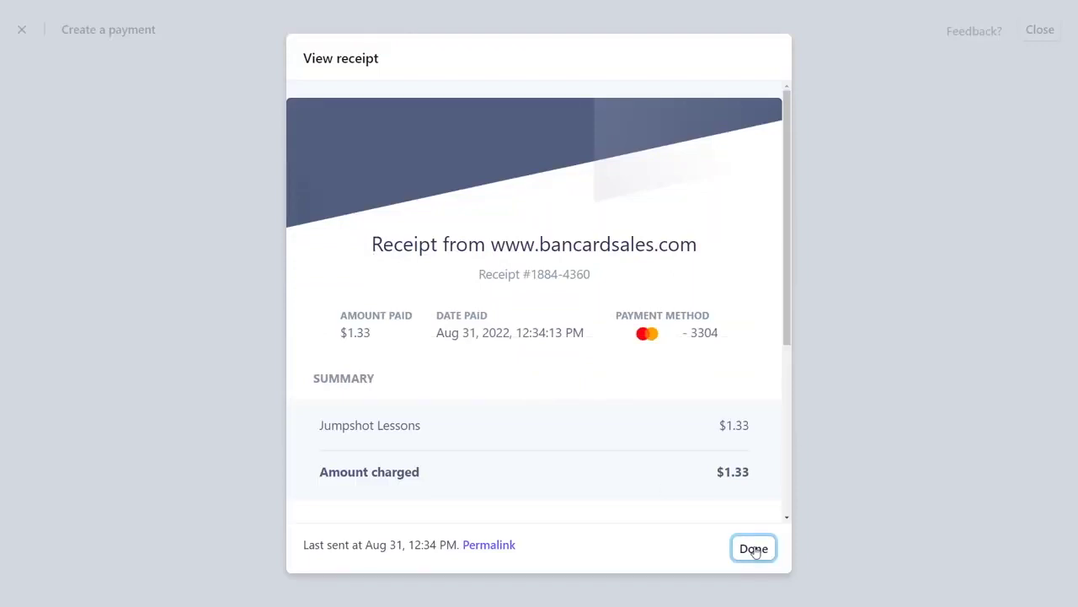
{"action": "left_click", "coordinate": [754, 549]}
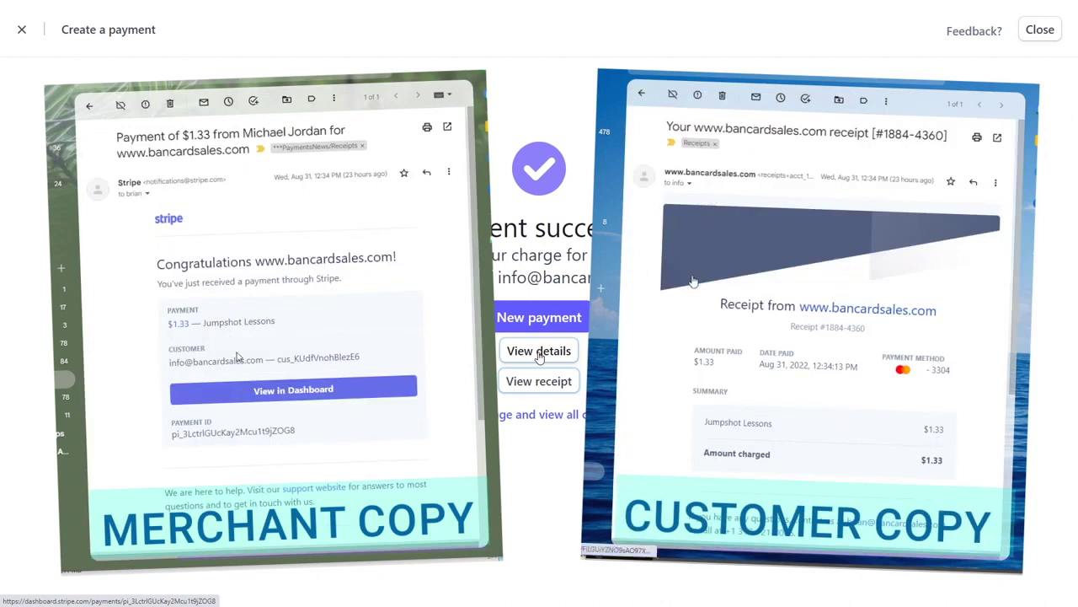
{"action": "left_click", "coordinate": [539, 357]}
{"action": "scroll", "coordinate": [702, 349], "scroll_direction": "down", "scroll_amount": 5}
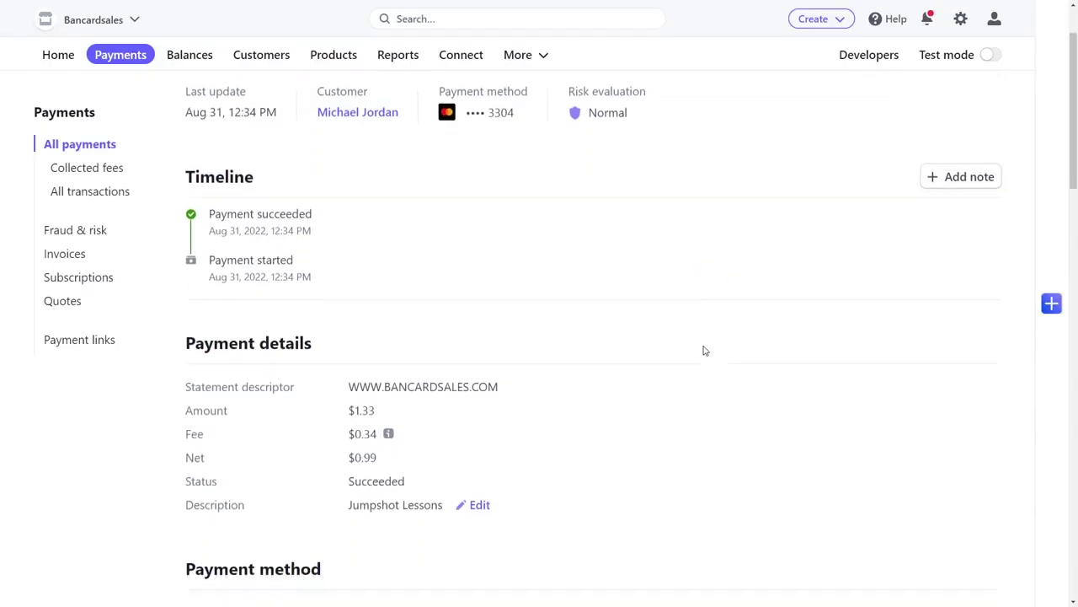
{"action": "scroll", "coordinate": [704, 350], "scroll_direction": "down", "scroll_amount": 1}
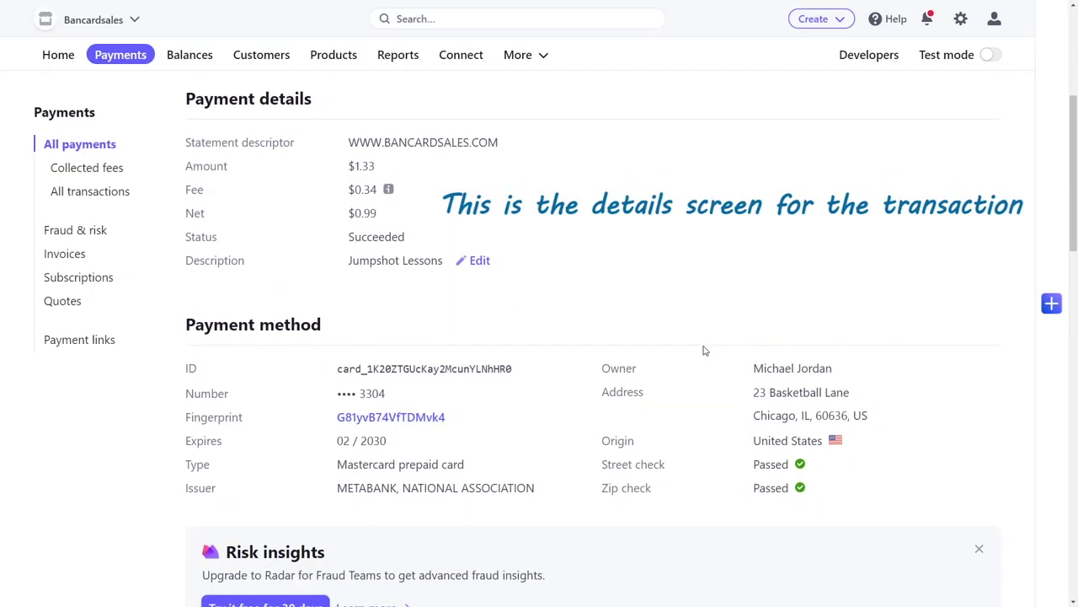
{"action": "scroll", "coordinate": [704, 349], "scroll_direction": "up", "scroll_amount": 4}
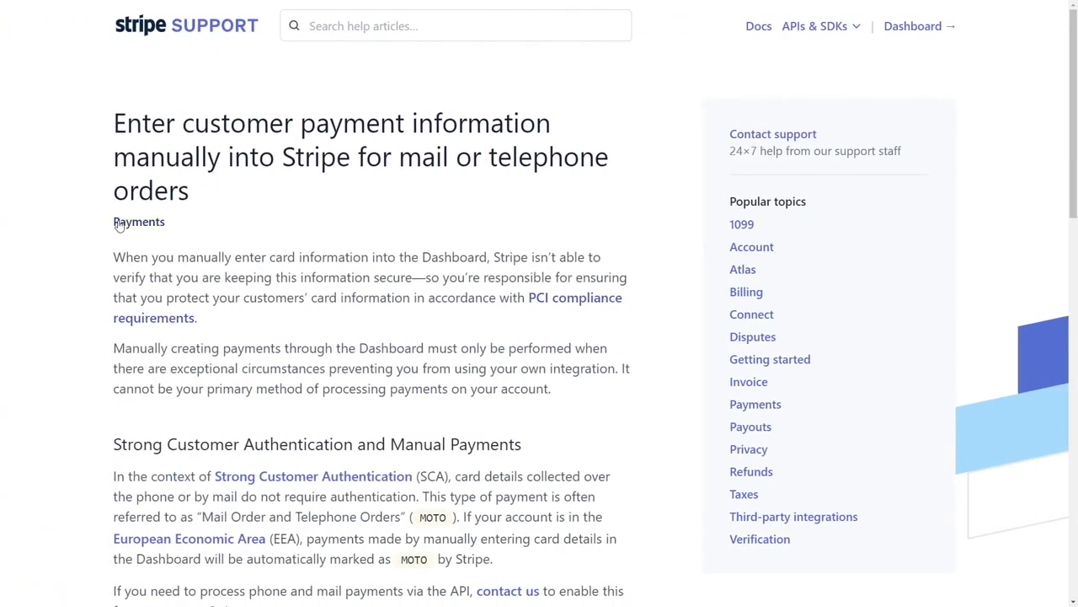
In the Stripe Support article on manual payment entry, highlight the statements on card information security and on exceptional circumstances for manual payments.
{"action": "left_click_drag", "start_coordinate": [113, 257], "coordinate": [415, 272]}
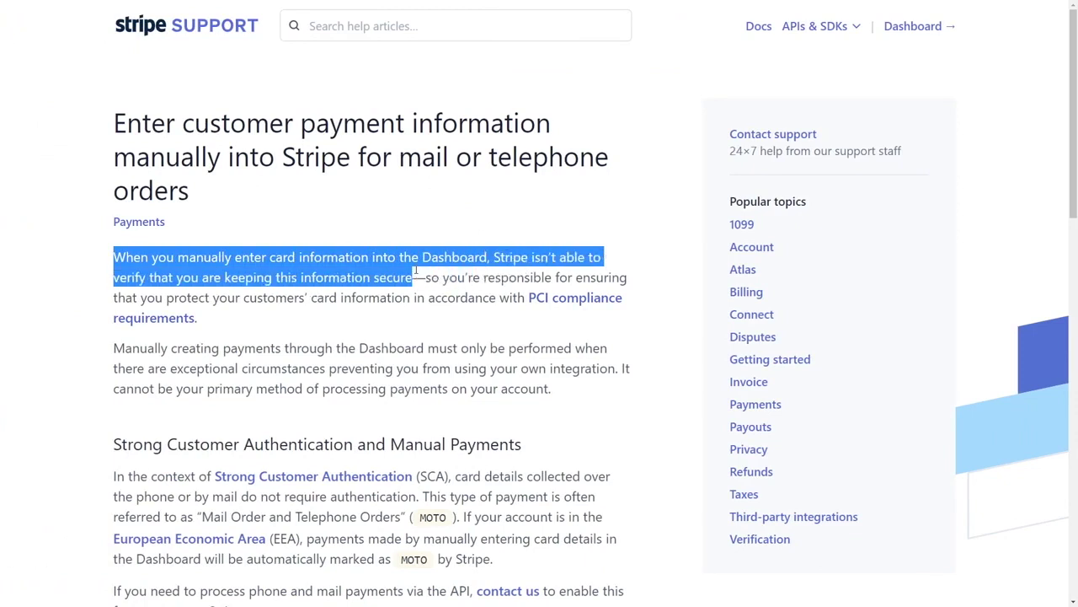
{"action": "left_click", "coordinate": [410, 352]}
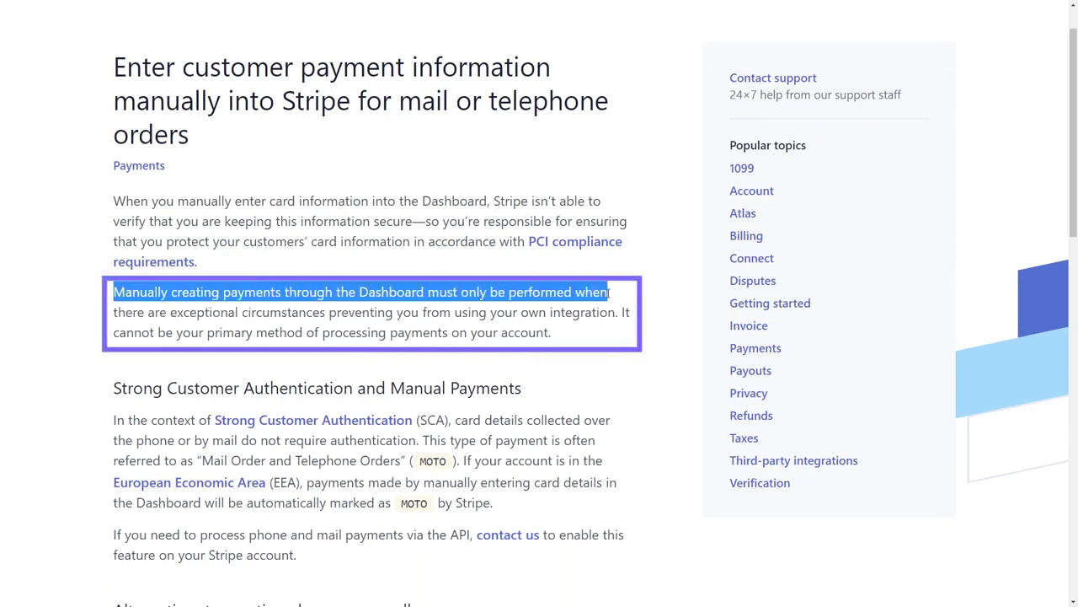
{"action": "left_click_drag", "start_coordinate": [608, 291], "coordinate": [625, 315]}
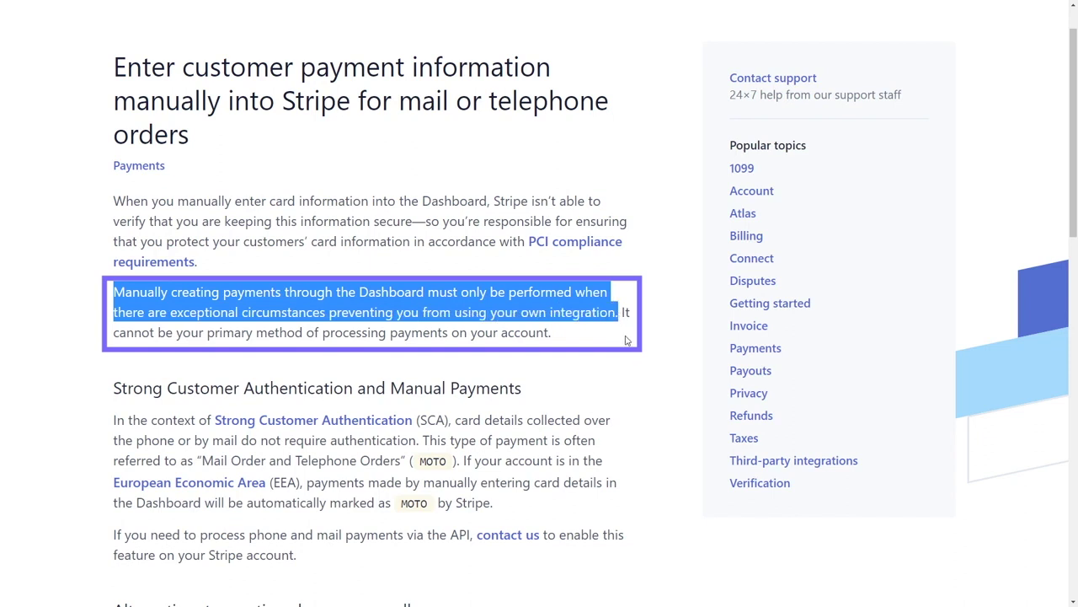
{"action": "left_click", "coordinate": [632, 349]}
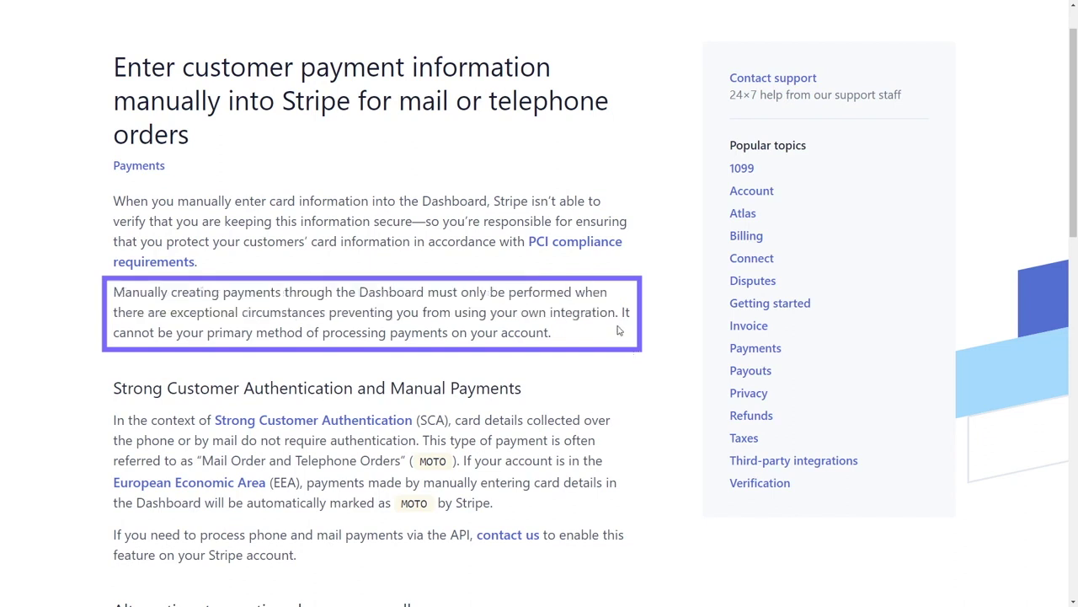
{"action": "left_click_drag", "start_coordinate": [621, 312], "coordinate": [630, 349]}
{"action": "left_click", "coordinate": [630, 349]}
Highlight the heading on alternatives to creating charges manually and the sentence describing Dashboard charges as a restricted feature.
{"action": "scroll", "coordinate": [565, 341], "scroll_direction": "down", "scroll_amount": 1}
{"action": "scroll", "coordinate": [564, 340], "scroll_direction": "down", "scroll_amount": 3}
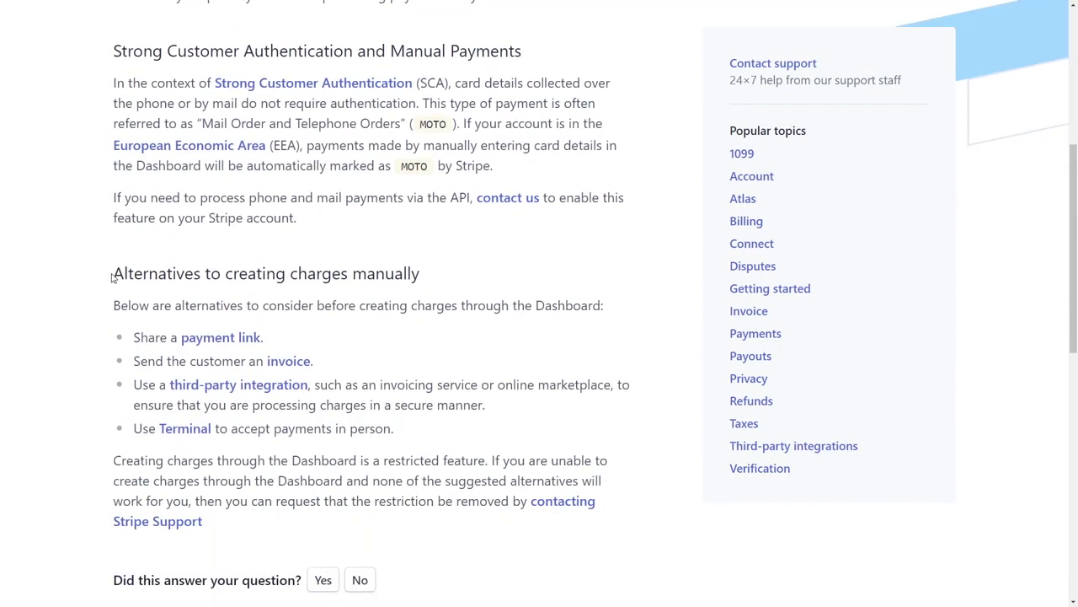
{"action": "left_click_drag", "start_coordinate": [112, 274], "coordinate": [499, 273]}
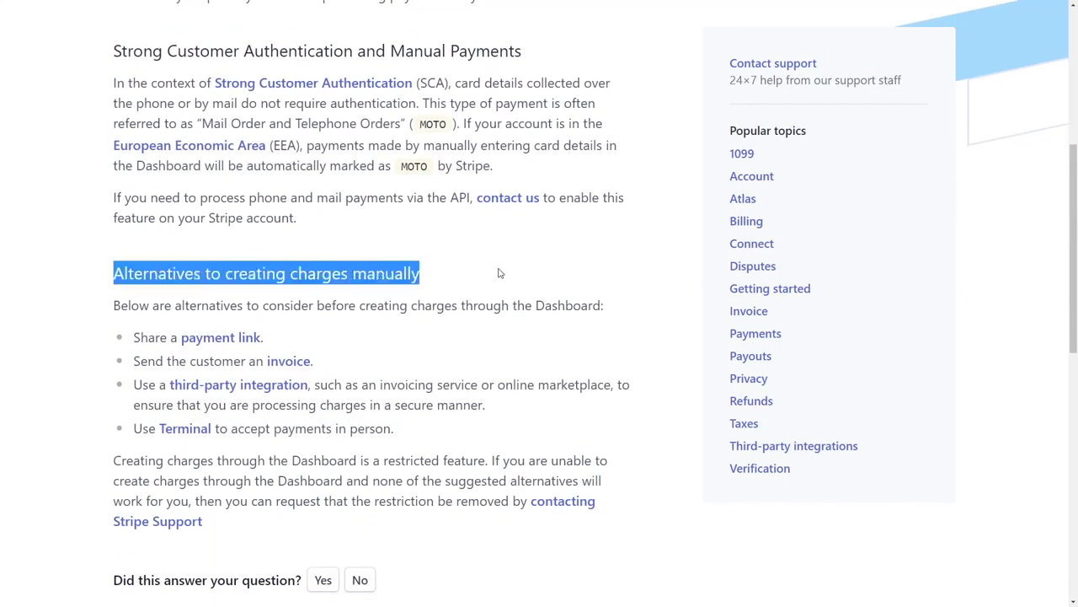
{"action": "left_click", "coordinate": [499, 273]}
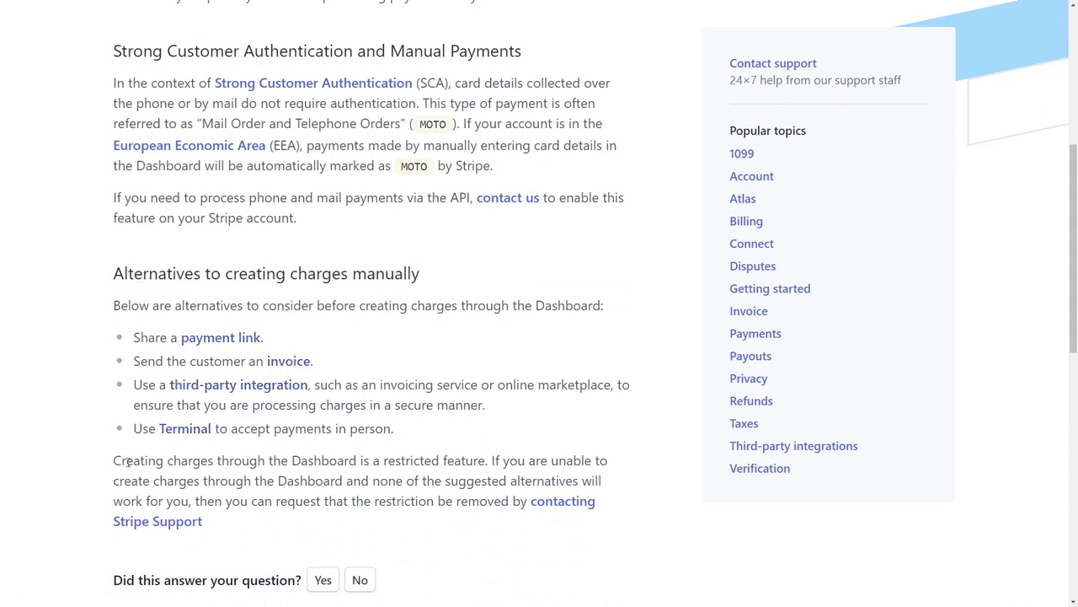
{"action": "left_click_drag", "start_coordinate": [127, 462], "coordinate": [488, 461]}
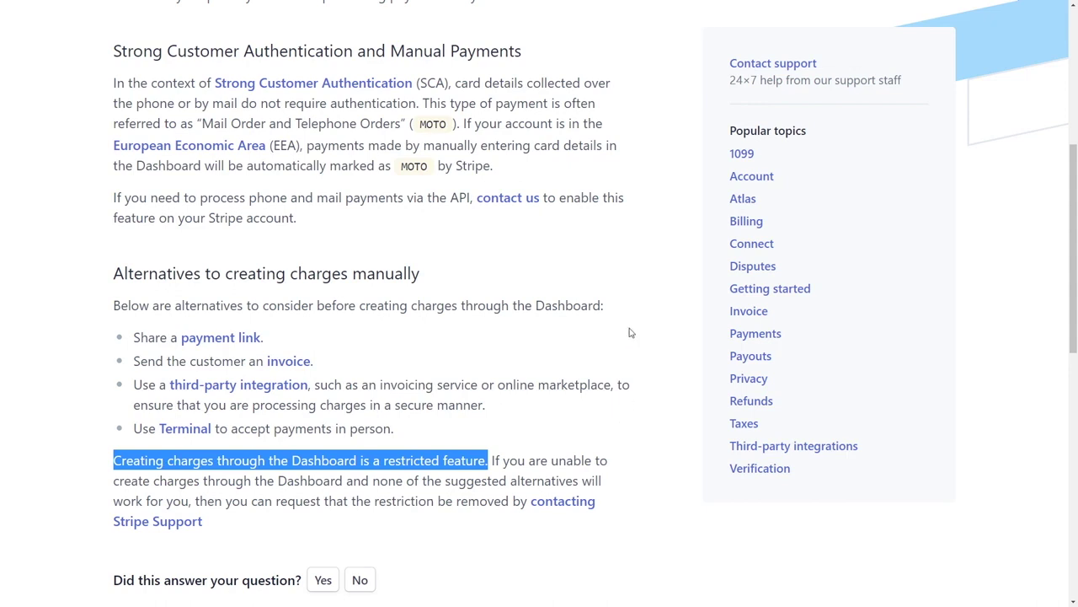
Highlight the article's passage on PCI compliance responsibility and return to the sentence about Dashboard charges being restricted.
{"action": "scroll", "coordinate": [629, 333], "scroll_direction": "up", "scroll_amount": 3}
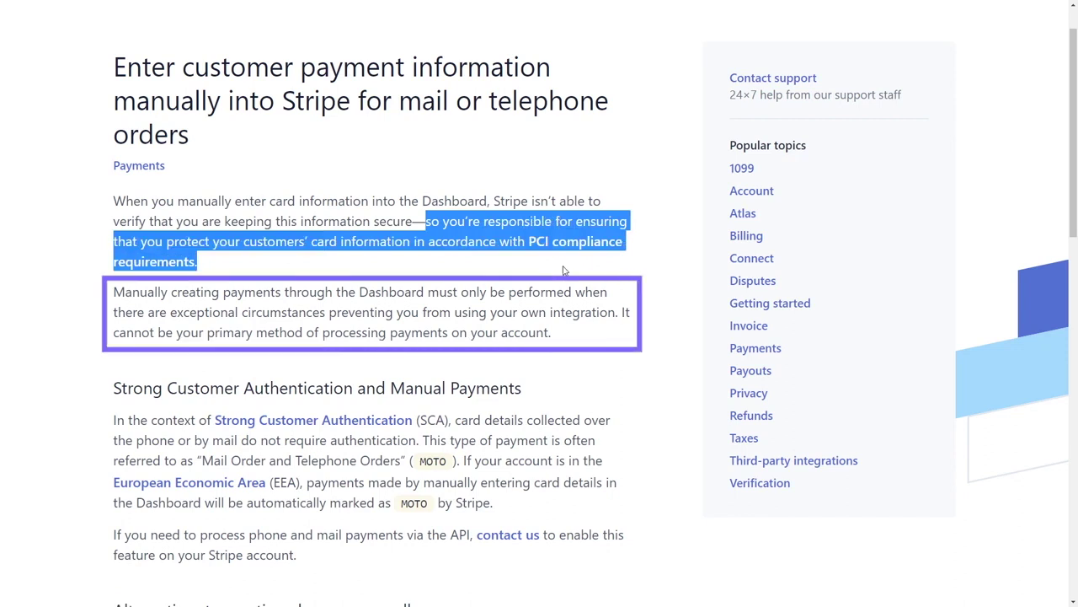
{"action": "left_click", "coordinate": [564, 271]}
{"action": "scroll", "coordinate": [569, 271], "scroll_direction": "down", "scroll_amount": 4}
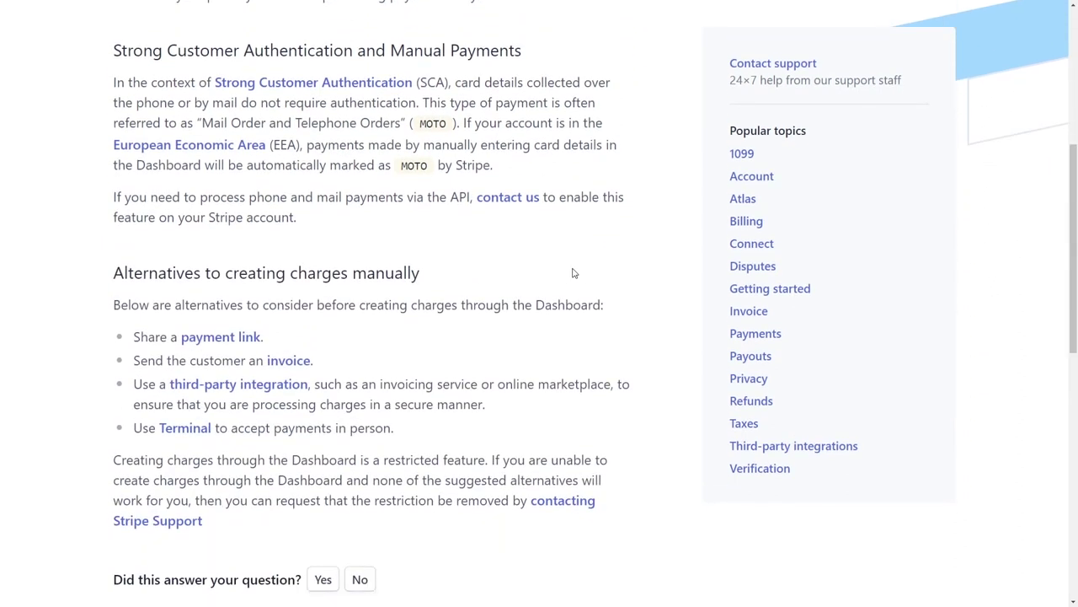
{"action": "scroll", "coordinate": [572, 272], "scroll_direction": "down", "scroll_amount": 1}
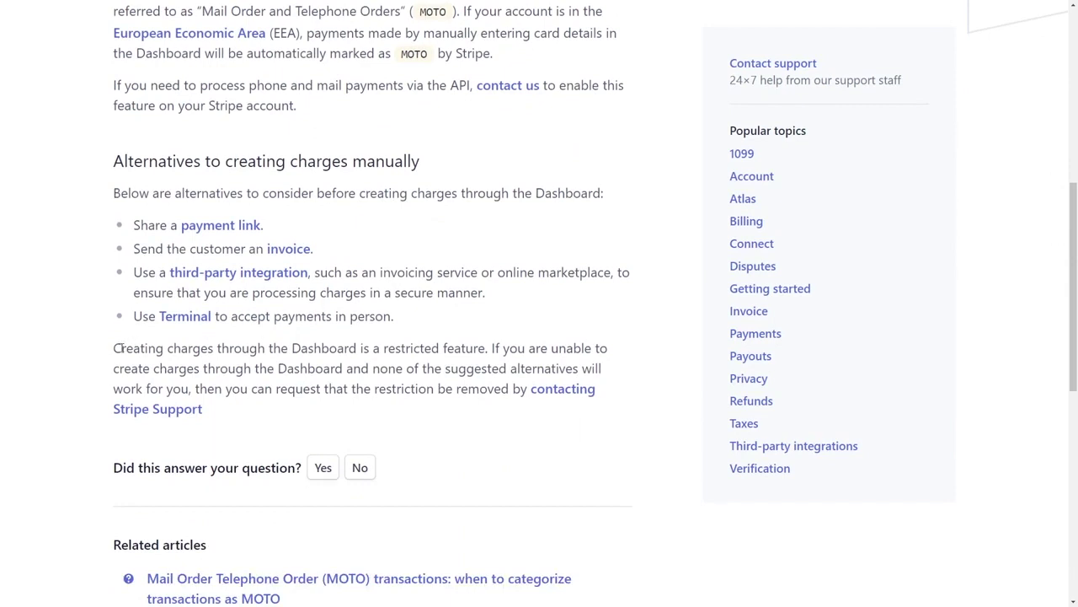
{"action": "left_click_drag", "start_coordinate": [115, 348], "coordinate": [487, 348]}
{"action": "left_click", "coordinate": [542, 347]}
Highlight the sentence stating that manual payments cannot be the account's primary processing method.
{"action": "scroll", "coordinate": [544, 347], "scroll_direction": "up", "scroll_amount": 3}
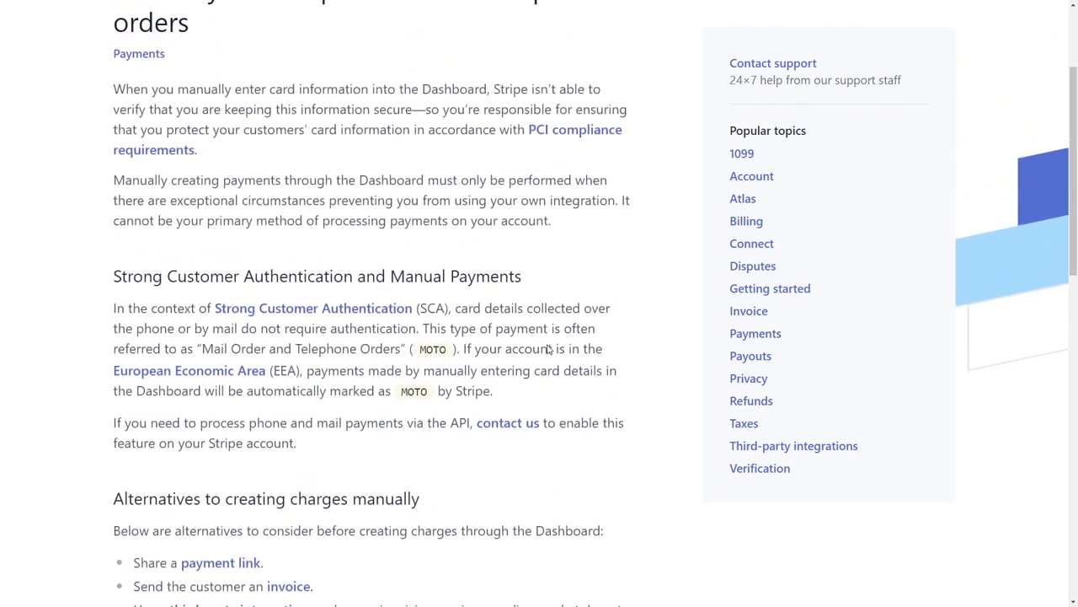
{"action": "scroll", "coordinate": [548, 349], "scroll_direction": "up", "scroll_amount": 1}
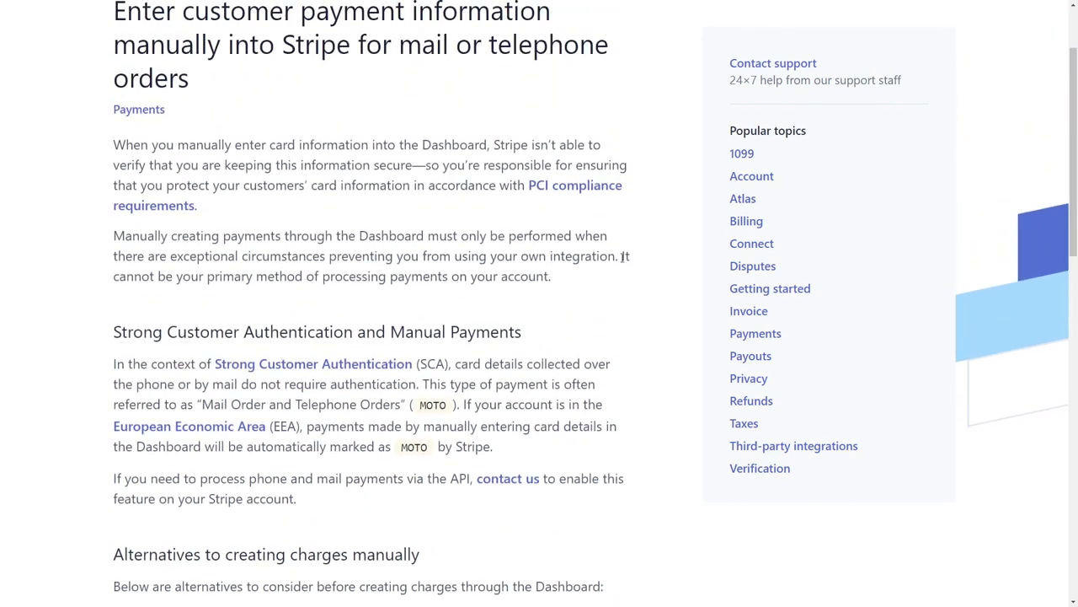
{"action": "left_click_drag", "start_coordinate": [621, 256], "coordinate": [596, 279]}
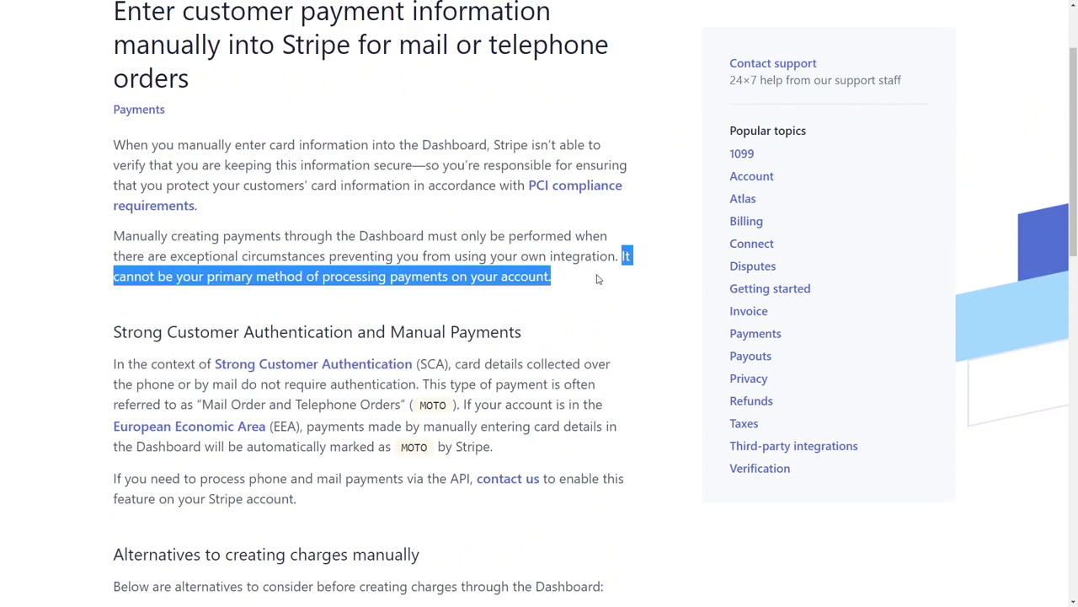